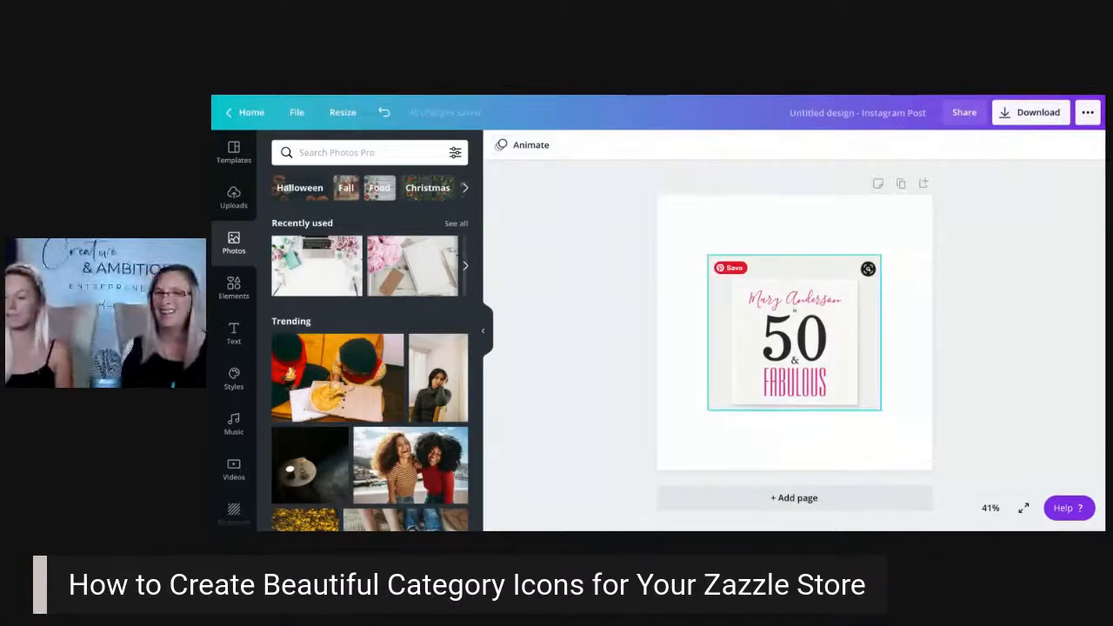
Remove the background from the "50 & Fabulous" product image and crop its edges in close to the napkin.
left_click(794, 333)
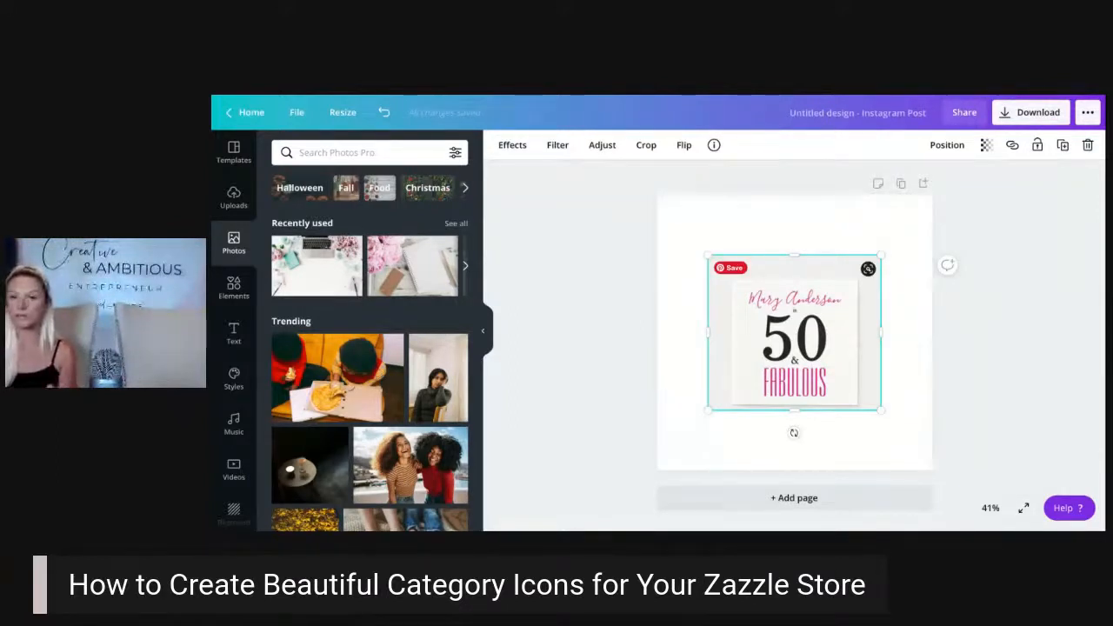
left_click(512, 144)
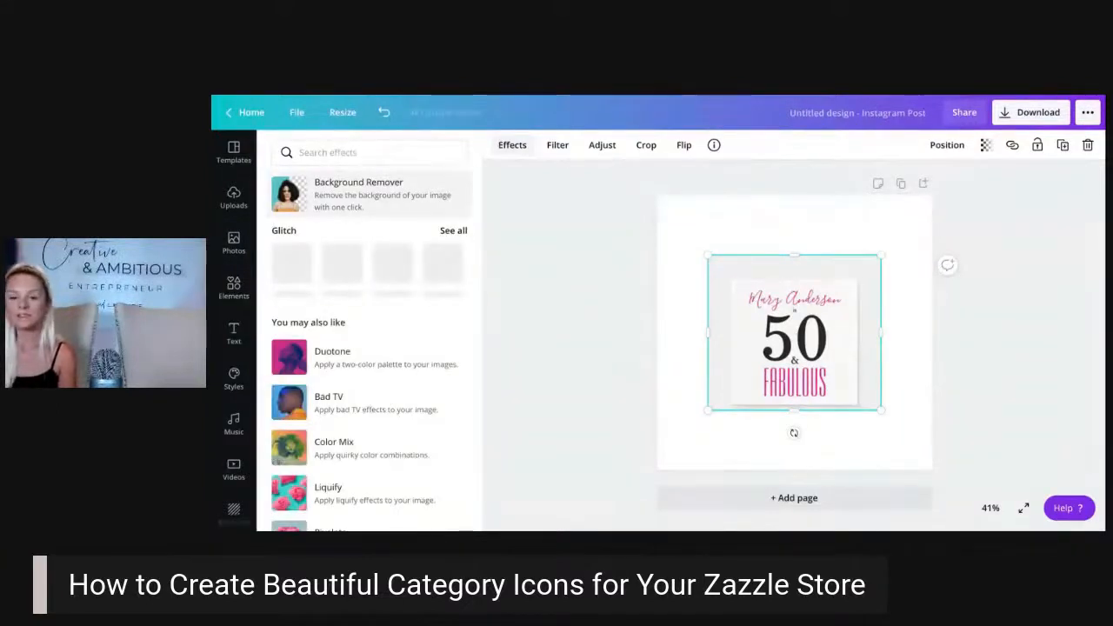
left_click(359, 193)
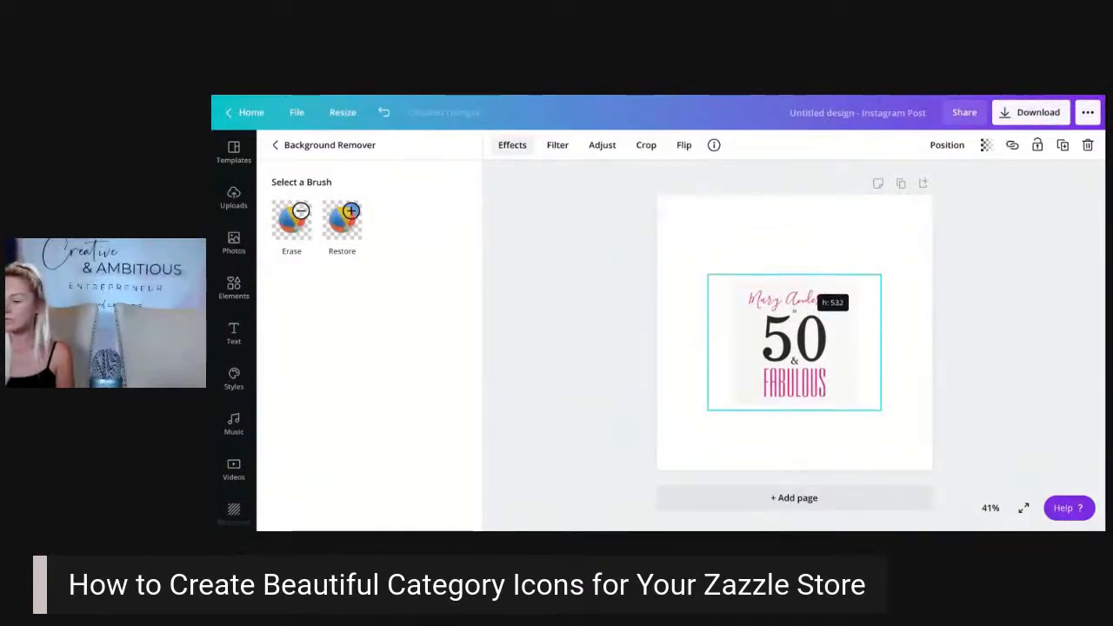
left_click_drag(881, 342, 864, 342)
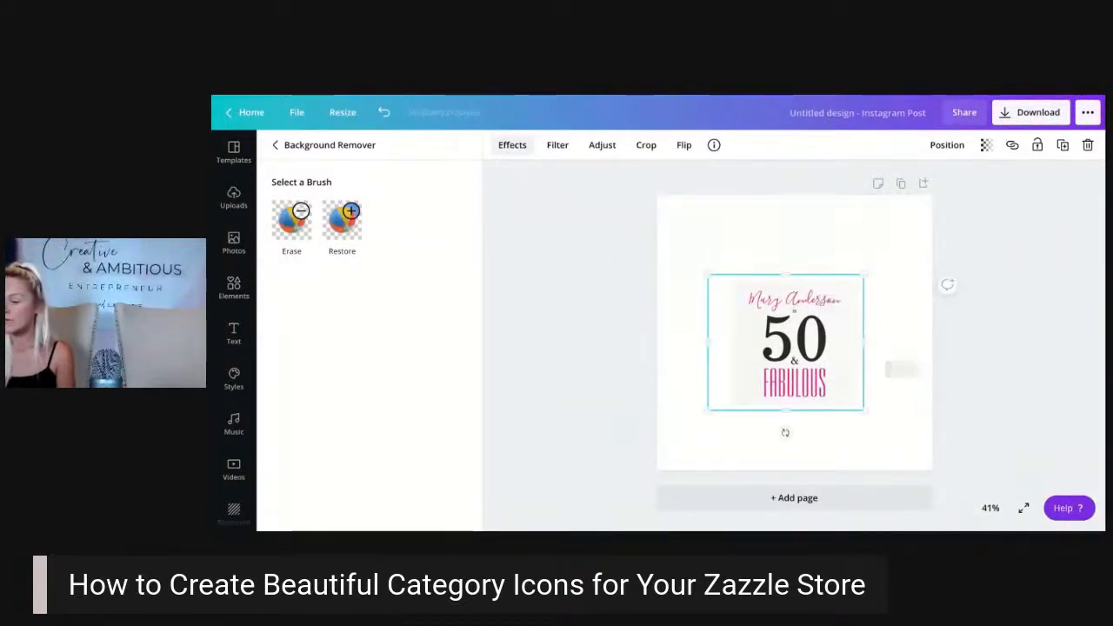
left_click_drag(708, 342, 726, 341)
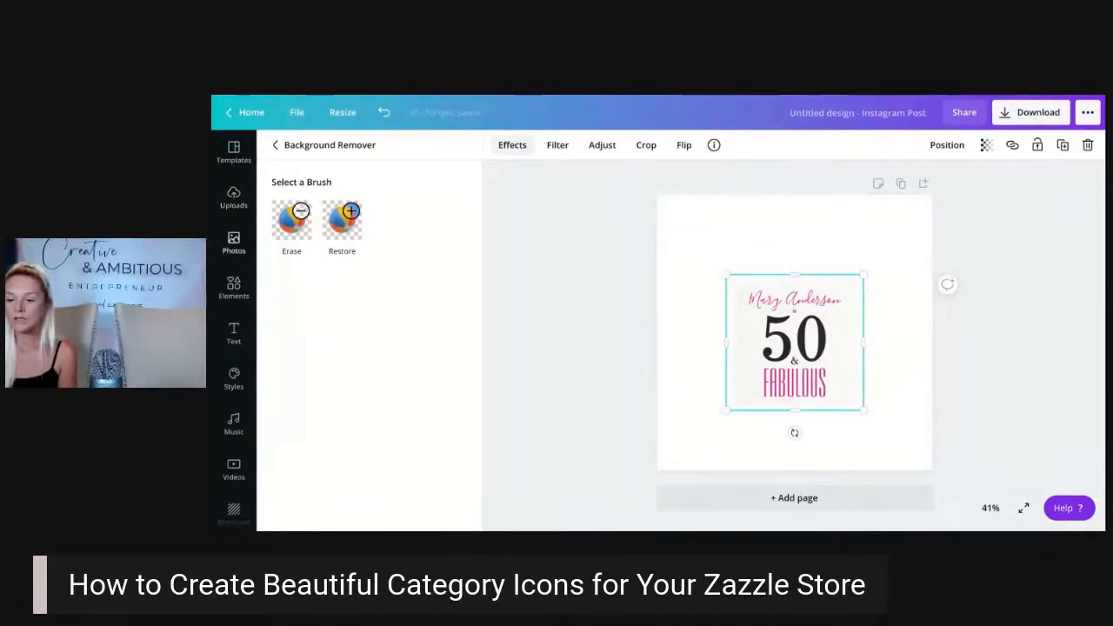
Browse the Food category of stock photos for a suitable background.
left_click(233, 244)
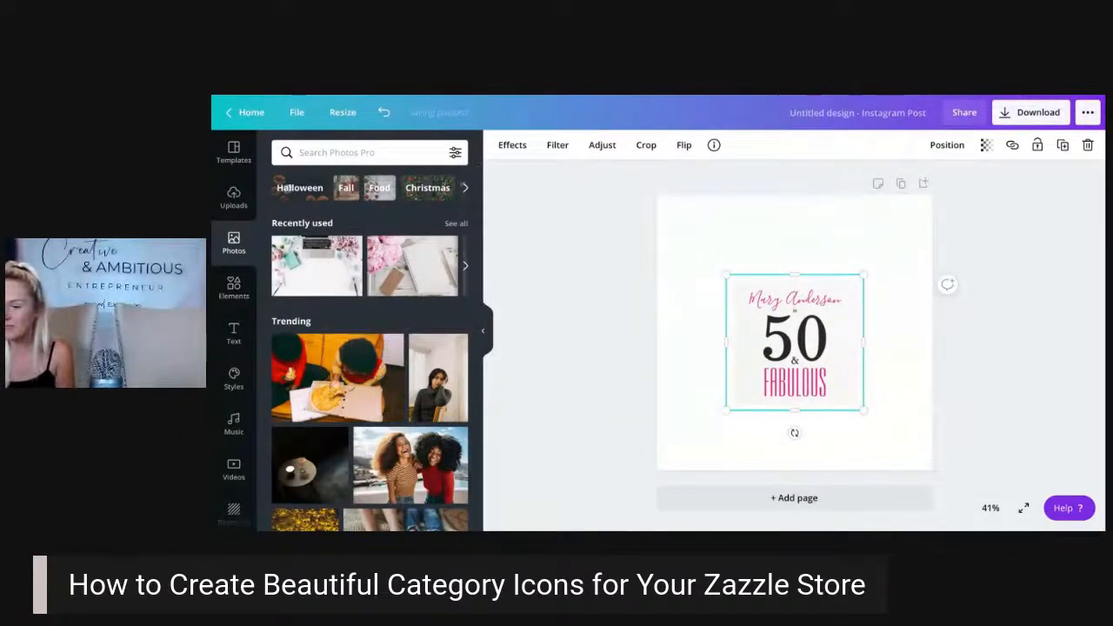
left_click(380, 188)
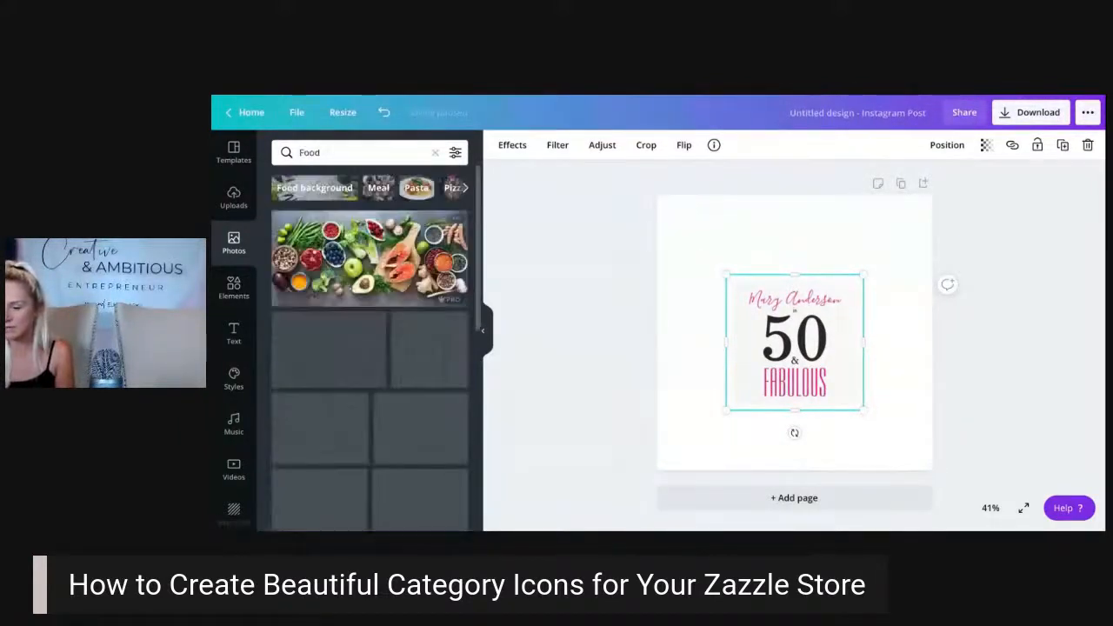
scroll(371, 348, "down", 3)
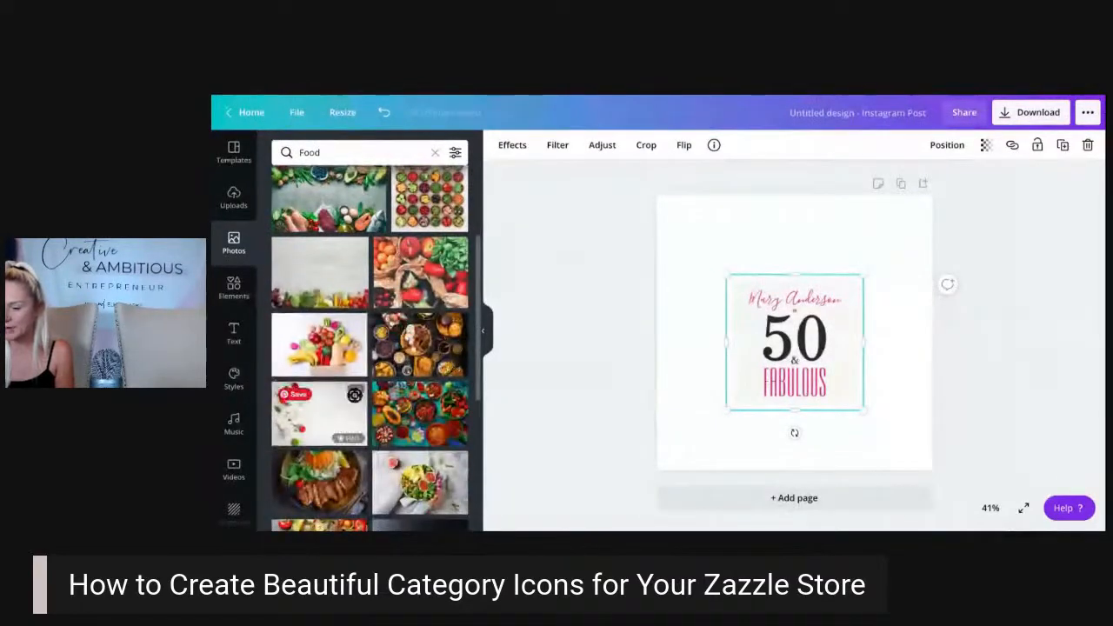
scroll(371, 348, "down", 10)
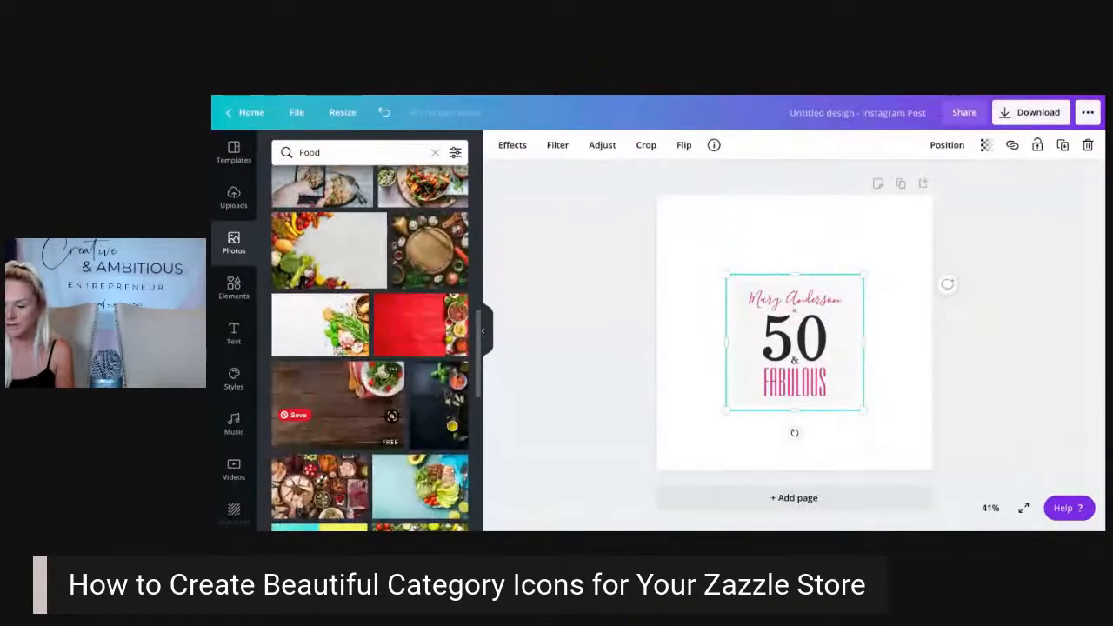
scroll(370, 391, "down", 4)
scroll(370, 348, "down", 2)
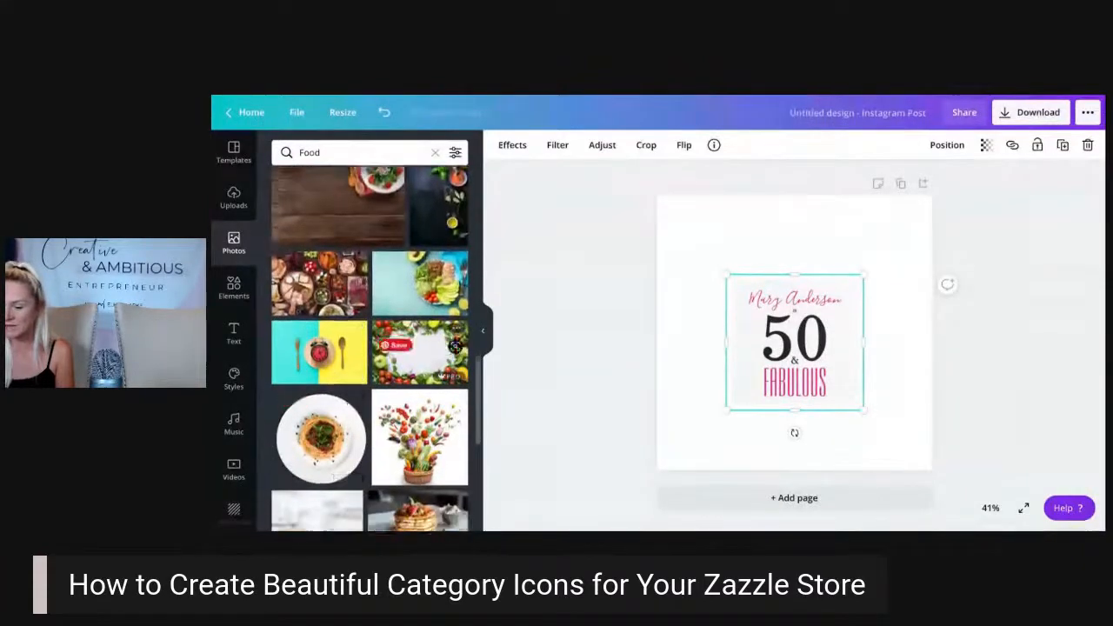
scroll(371, 348, "up", 3)
scroll(371, 348, "up", 10)
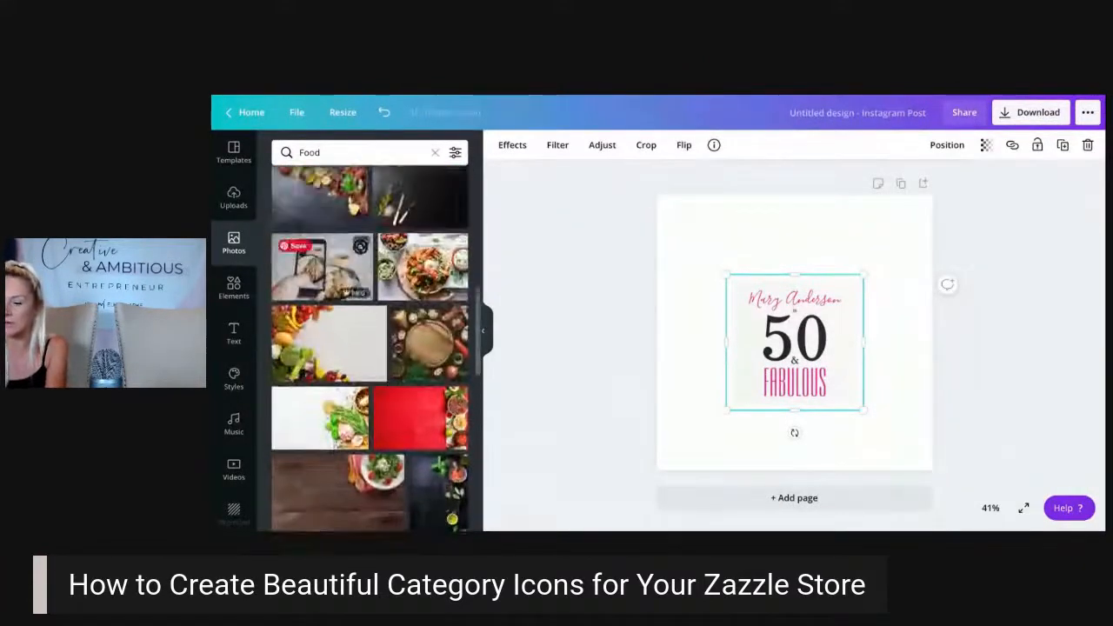
Search the stock photos for "table", narrow to White table, and add the desk photo with the laptop and coffee cup.
left_click(357, 153)
key("ctrl+a")
type("table")
key("Return")
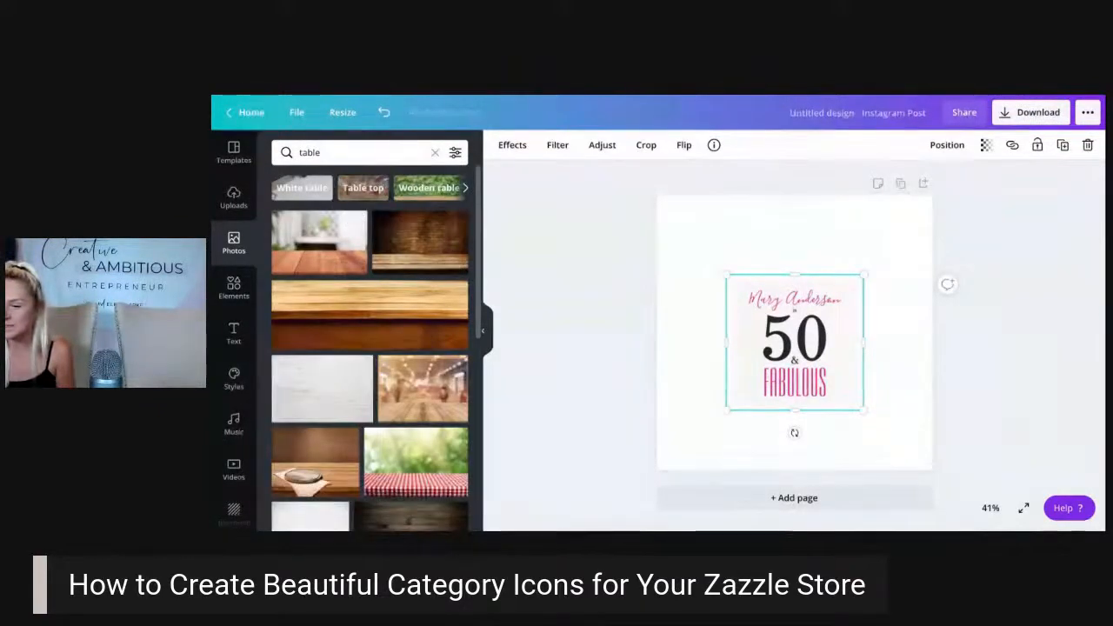
left_click(302, 188)
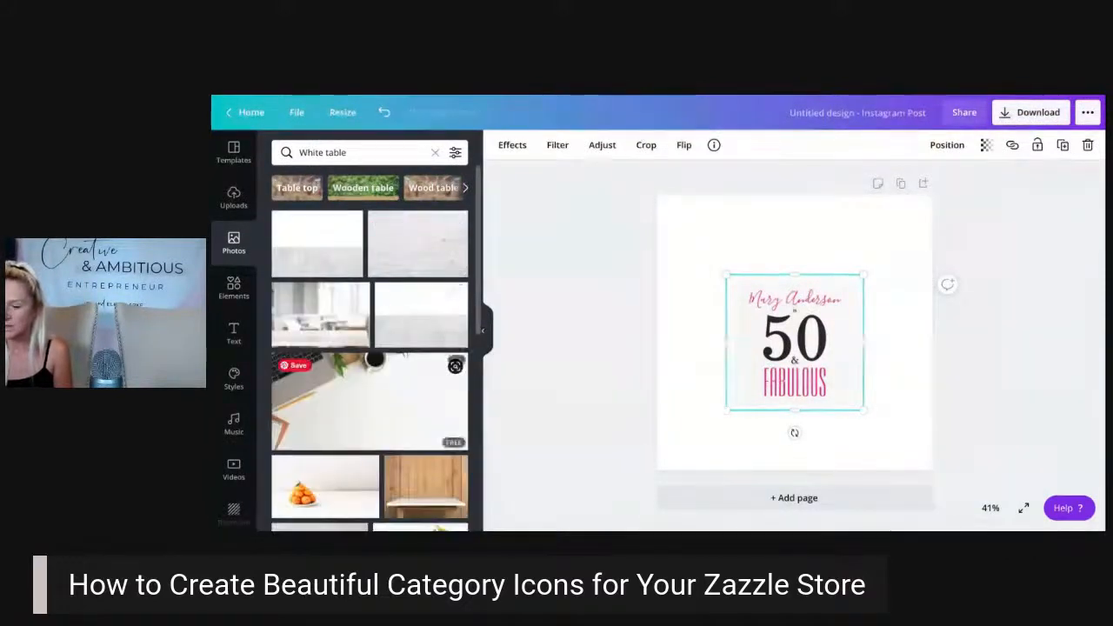
left_click(405, 359)
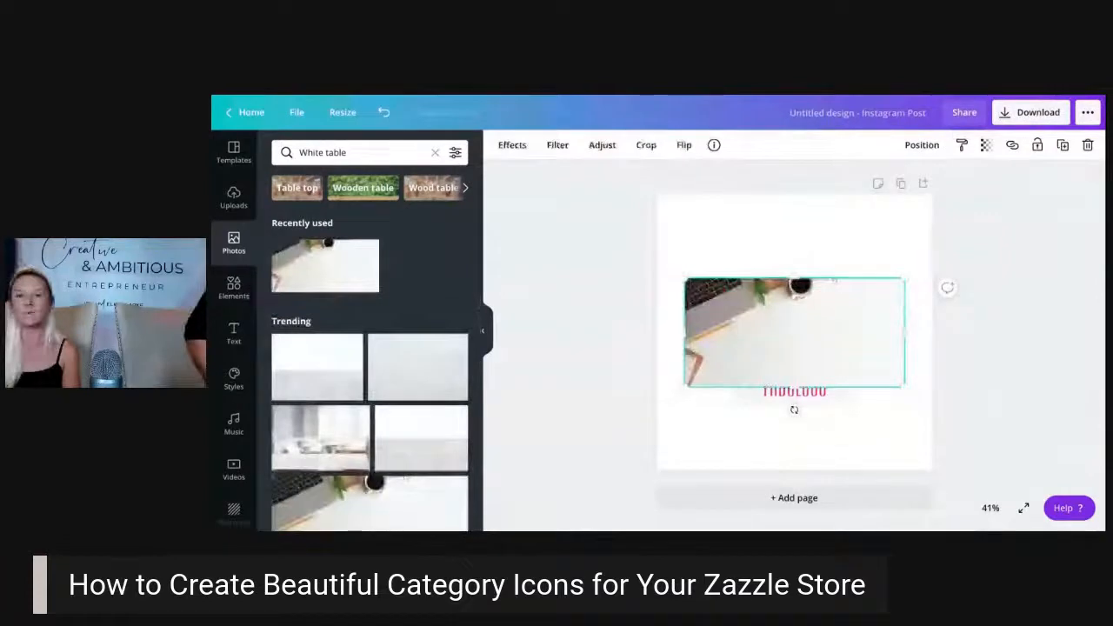
Set the desk photo as the page background and shift it to the right so more of the laptop shows.
left_click_drag(795, 333, 767, 250)
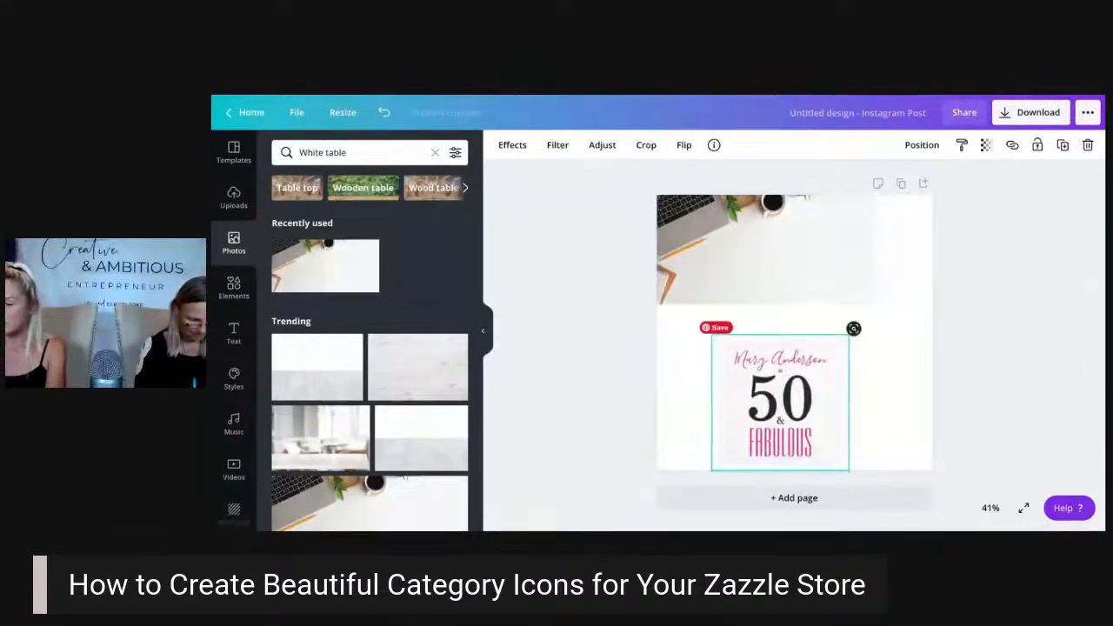
right_click(845, 263)
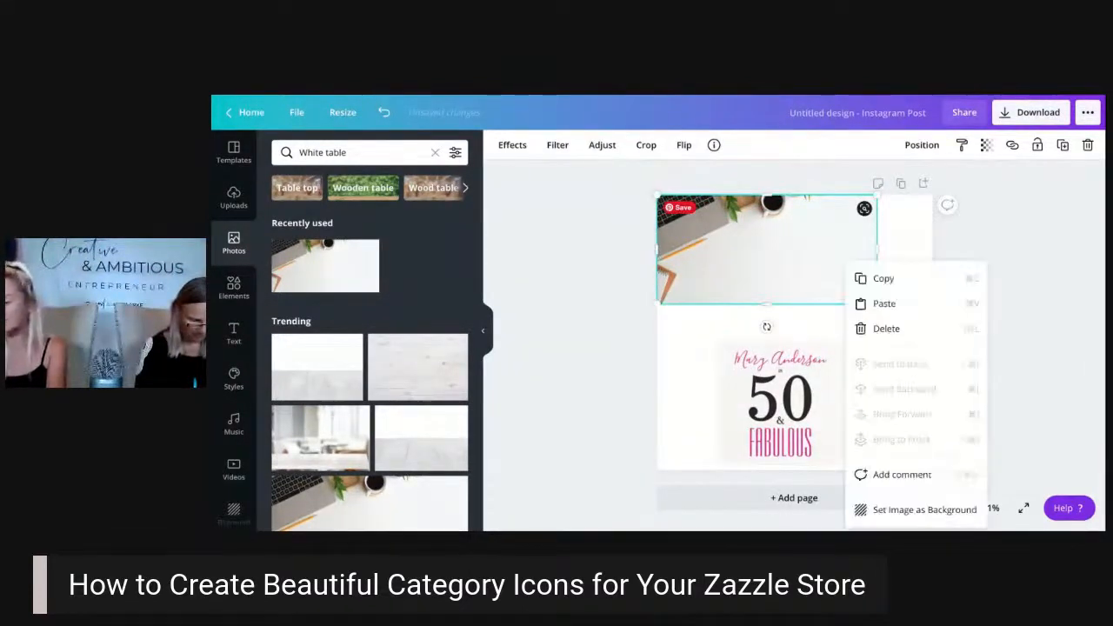
left_click(925, 509)
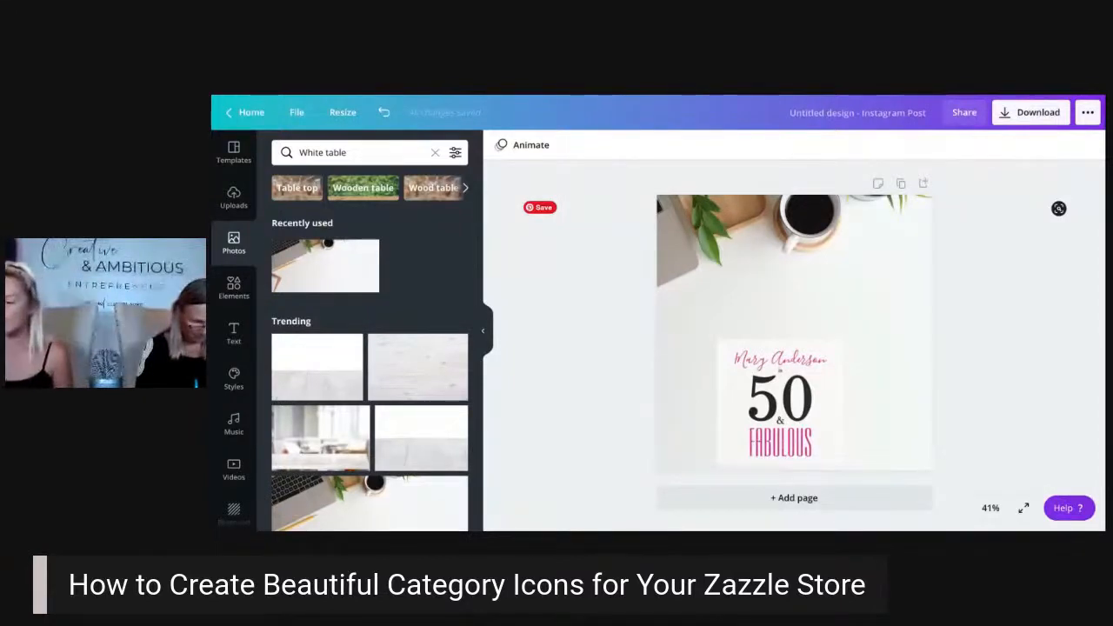
double_click(794, 287)
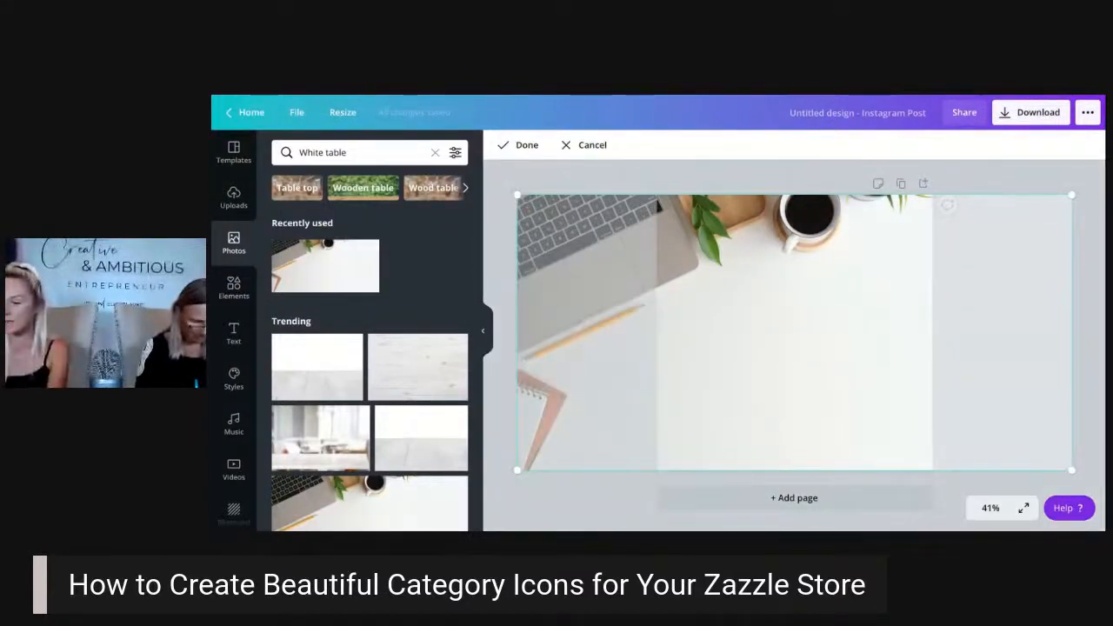
left_click_drag(740, 331, 816, 330)
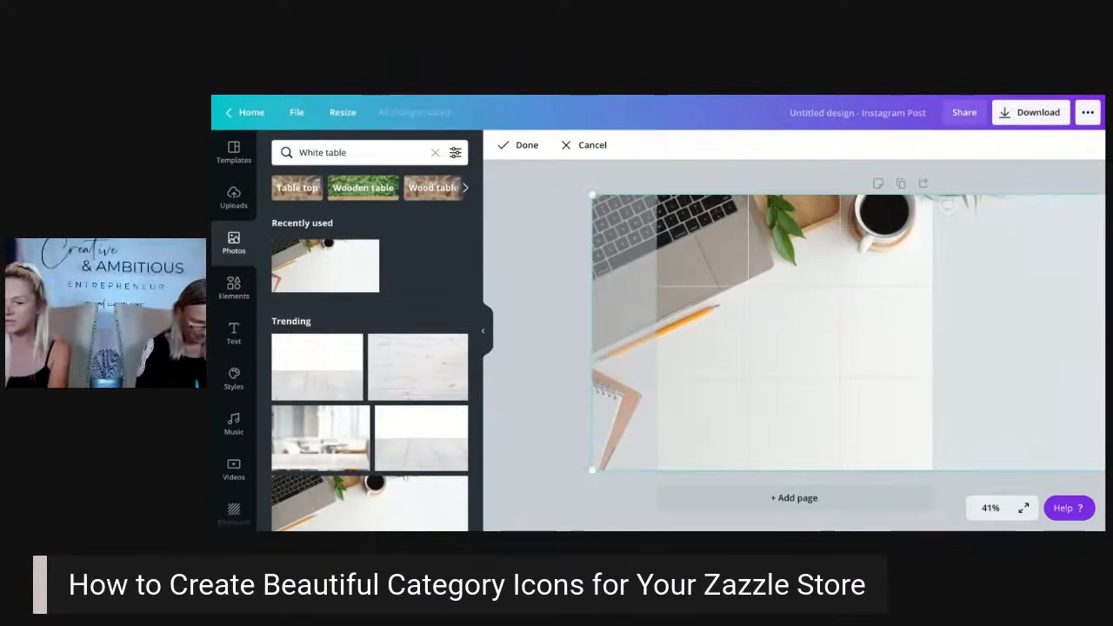
left_click(519, 144)
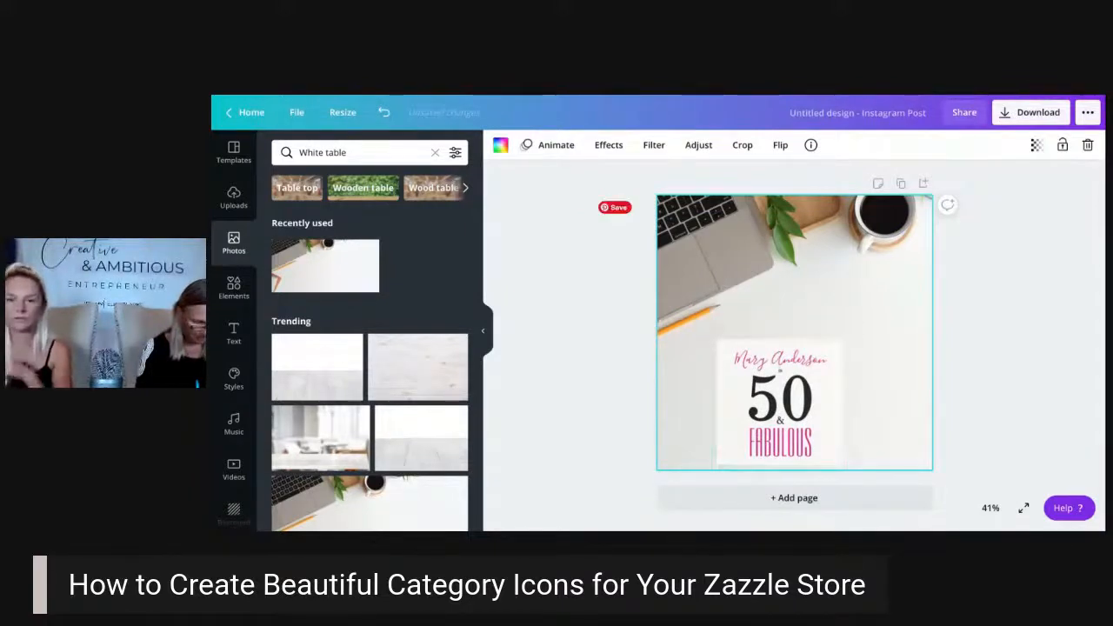
Enlarge the desk background within its crop and reposition it so the laptop fills the page's upper left.
double_click(813, 331)
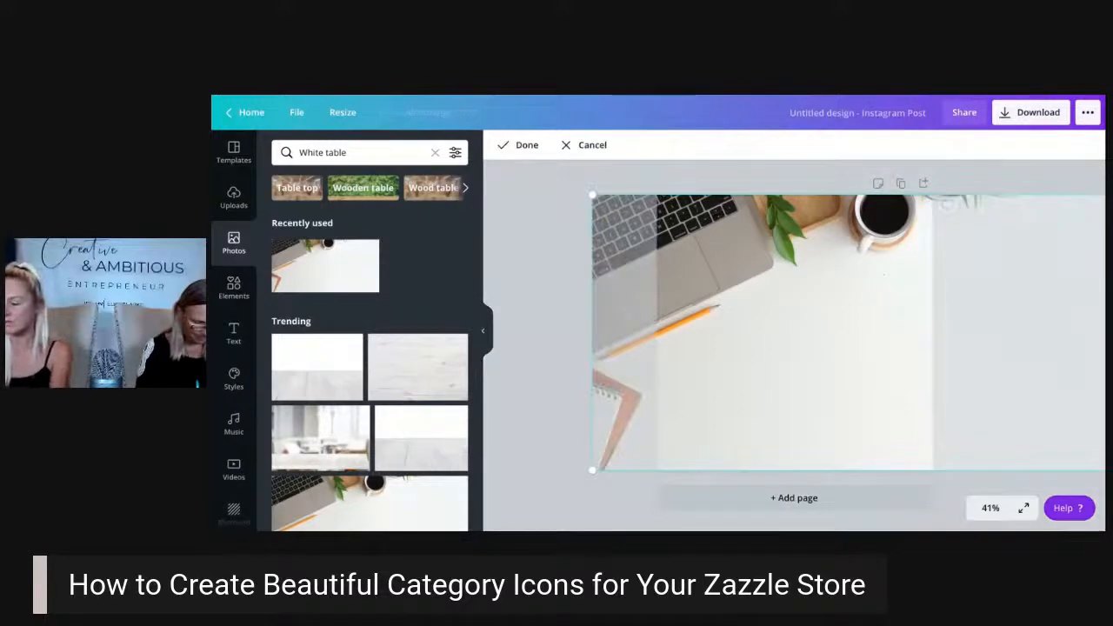
key("ctrl+minus")
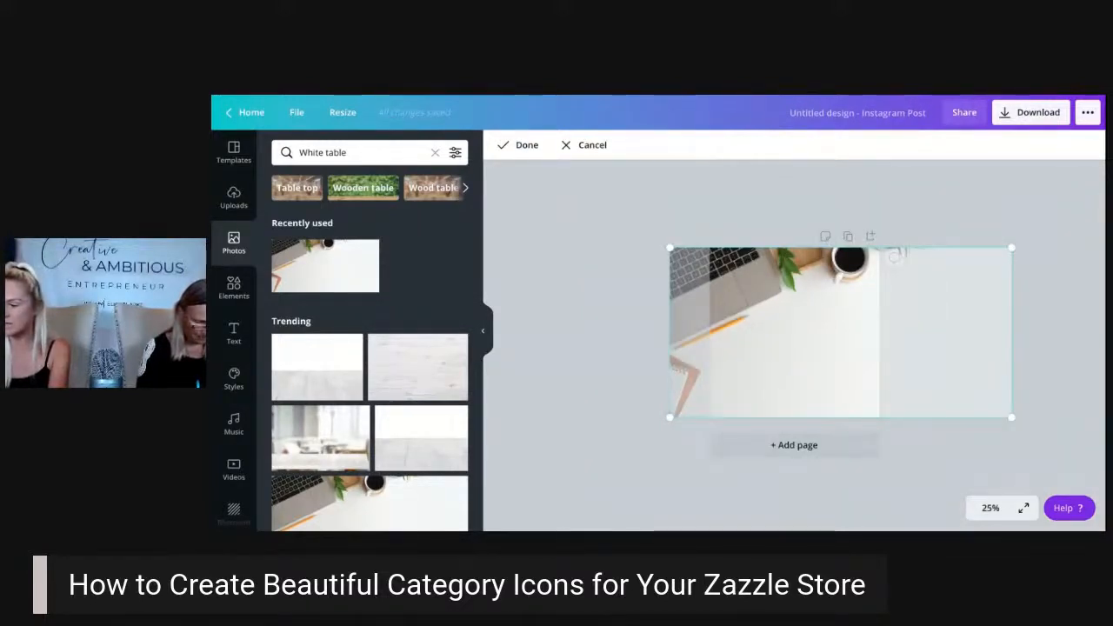
left_click_drag(1011, 248, 1048, 229)
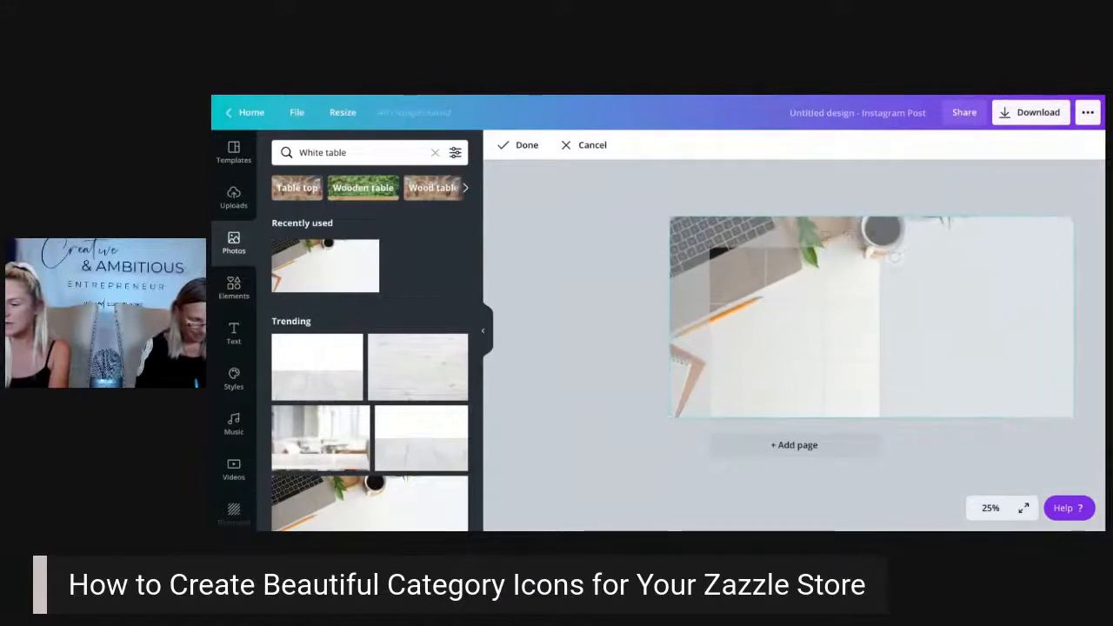
left_click_drag(870, 331, 904, 348)
mouse_move(913, 259)
left_mouse_down()
mouse_move(882, 249)
mouse_move(894, 259)
left_mouse_up()
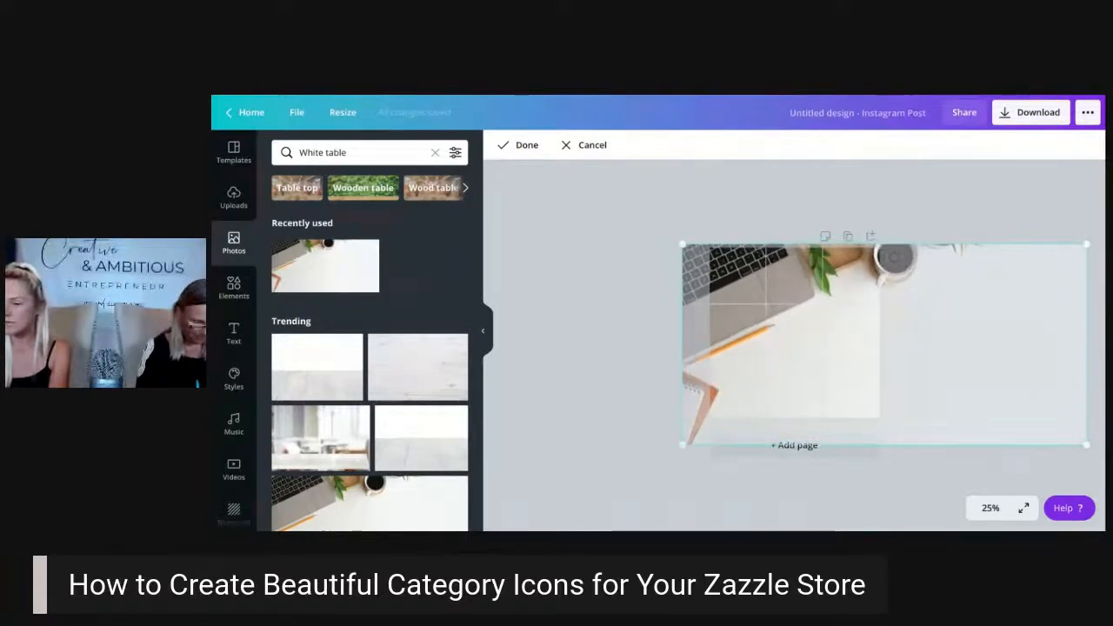
left_click(519, 145)
Move the "50 & Fabulous" product image to the empty desk area at the page's lower right.
left_click_drag(786, 376, 829, 358)
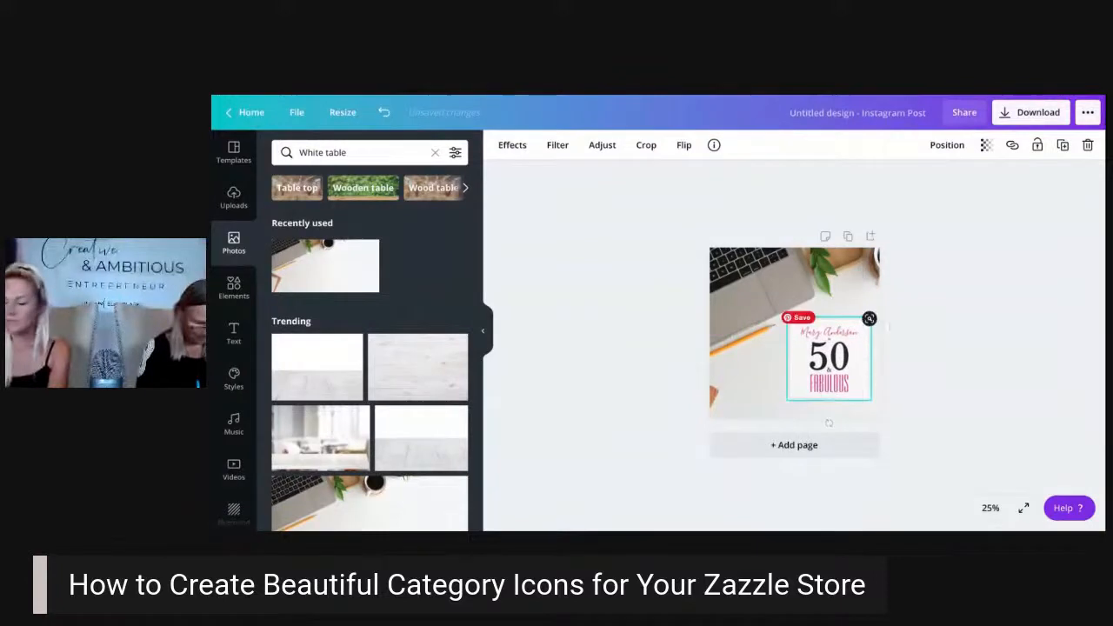
key("ctrl+minus")
key("ctrl+alt+0")
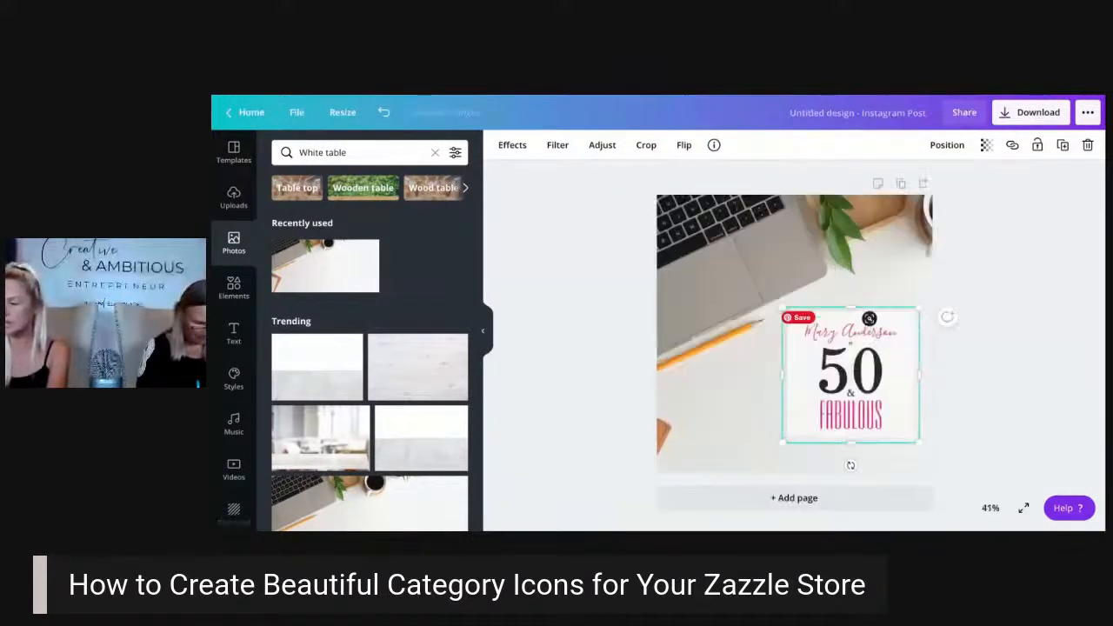
key("Escape")
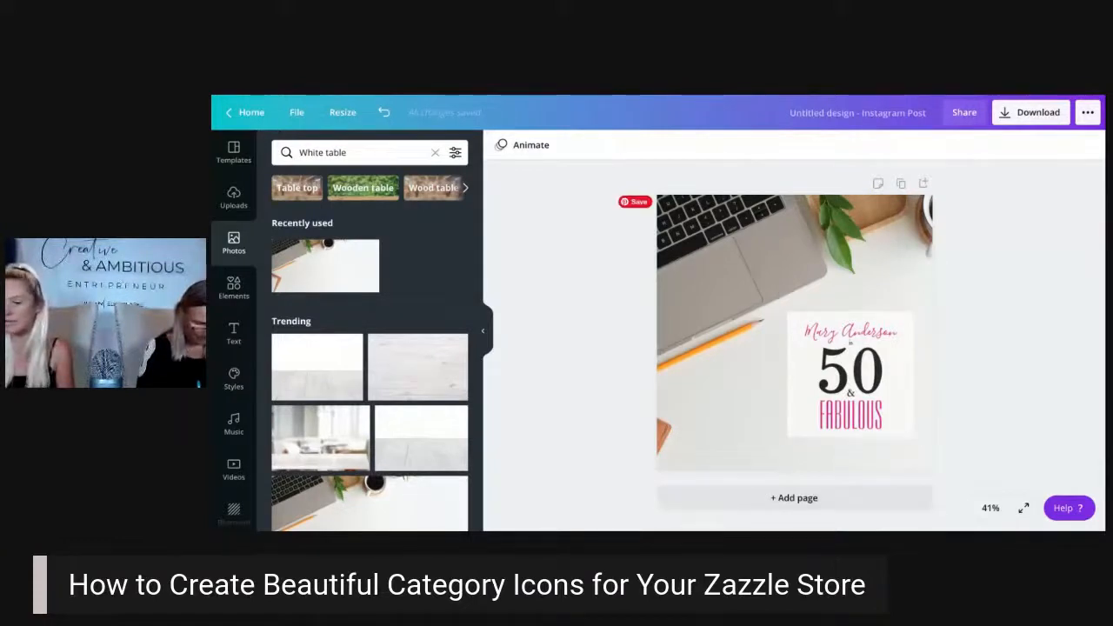
left_click(739, 409)
left_click(851, 376)
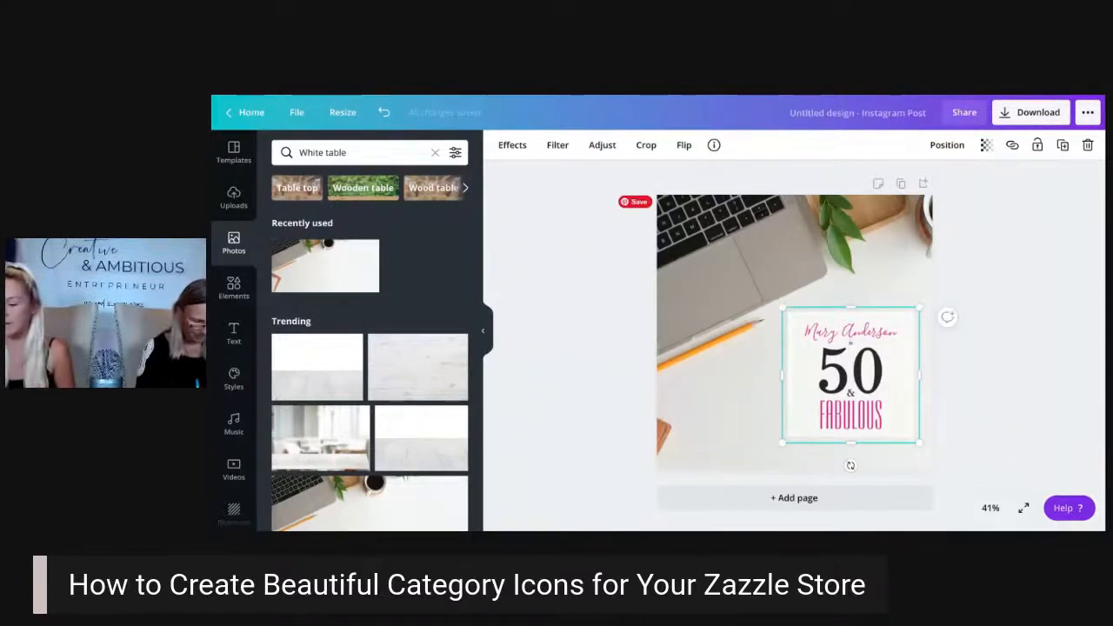
Add the floral photo of hands holding a wrapped gift from the White table results and delete the desk background.
scroll(409, 374, "down", 5)
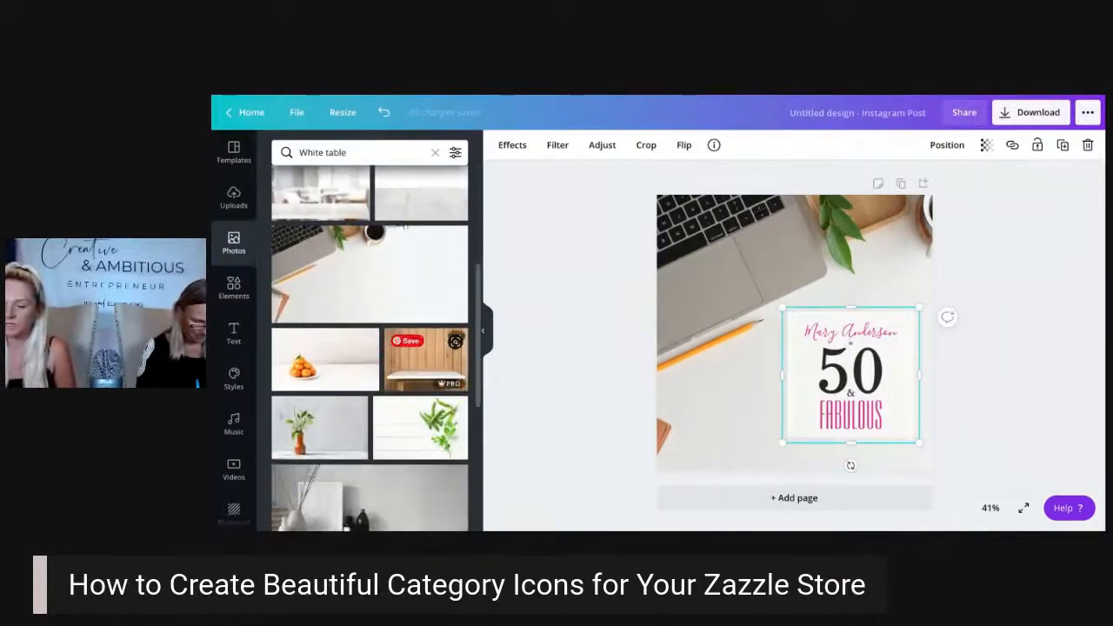
scroll(426, 348, "down", 1)
scroll(426, 347, "down", 1)
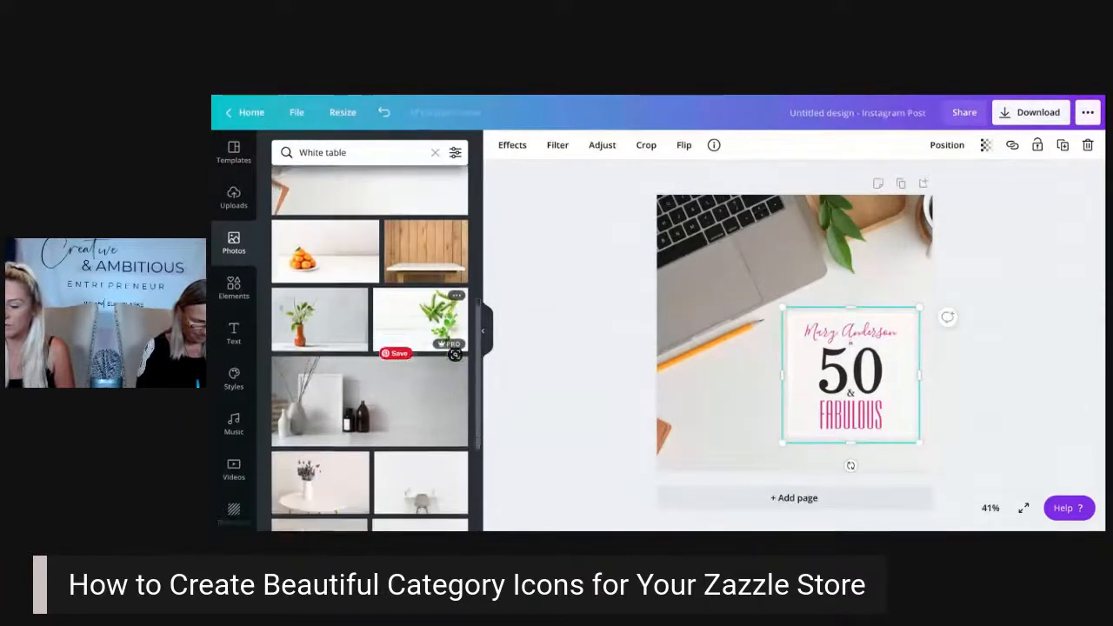
scroll(427, 366, "down", 4)
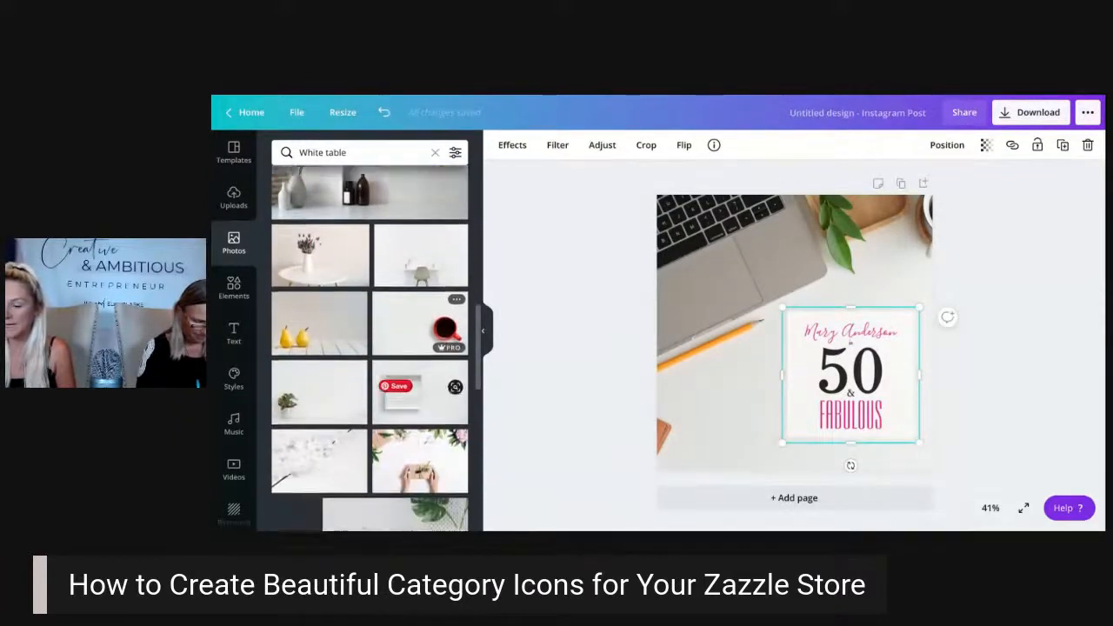
scroll(420, 413, "down", 1)
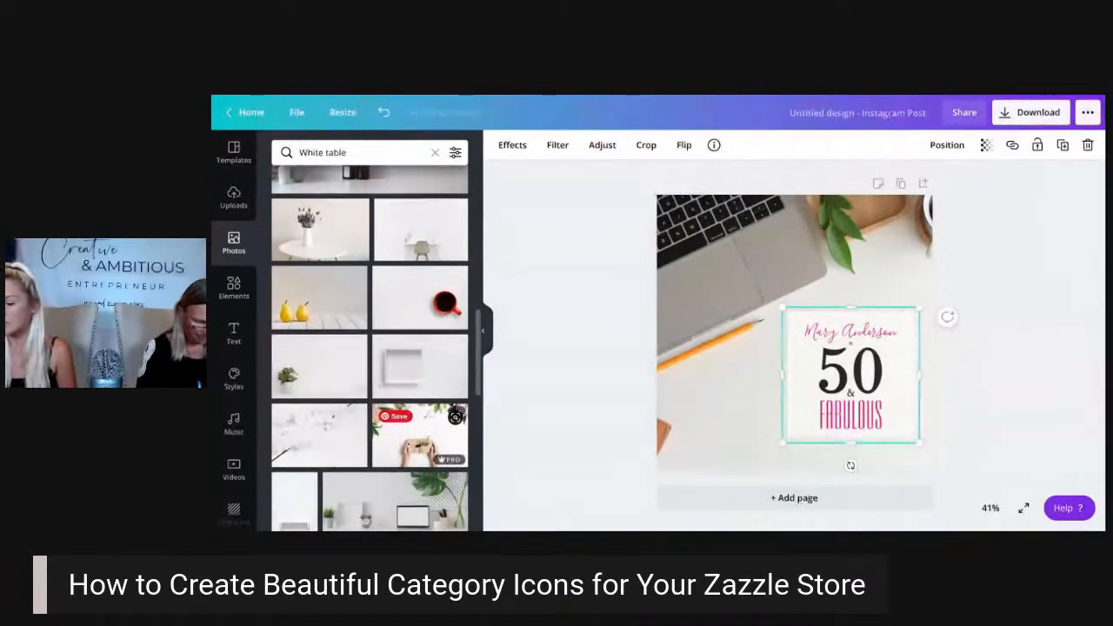
left_click(420, 435)
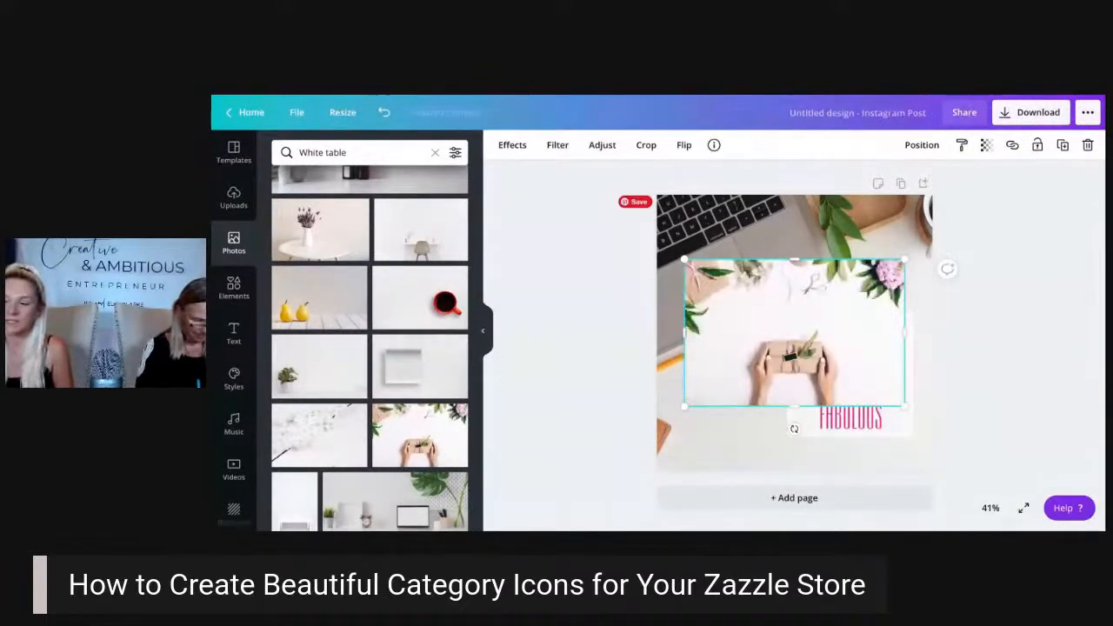
double_click(718, 436)
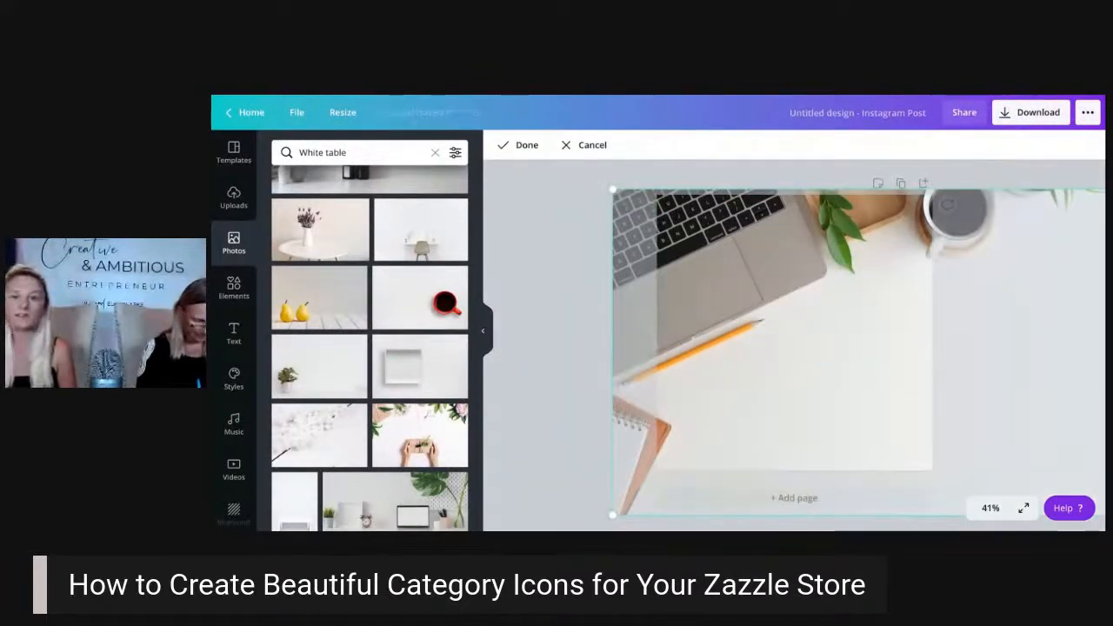
key("Delete")
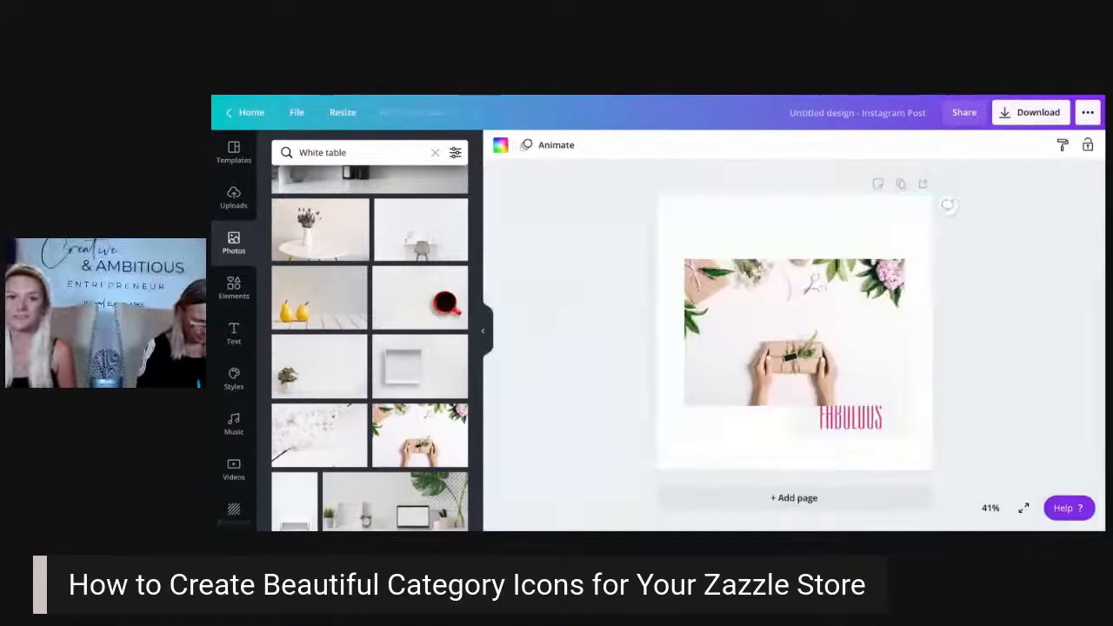
Set the floral gift photo as the page background and shift it left so the pink flowers show.
left_click(760, 340)
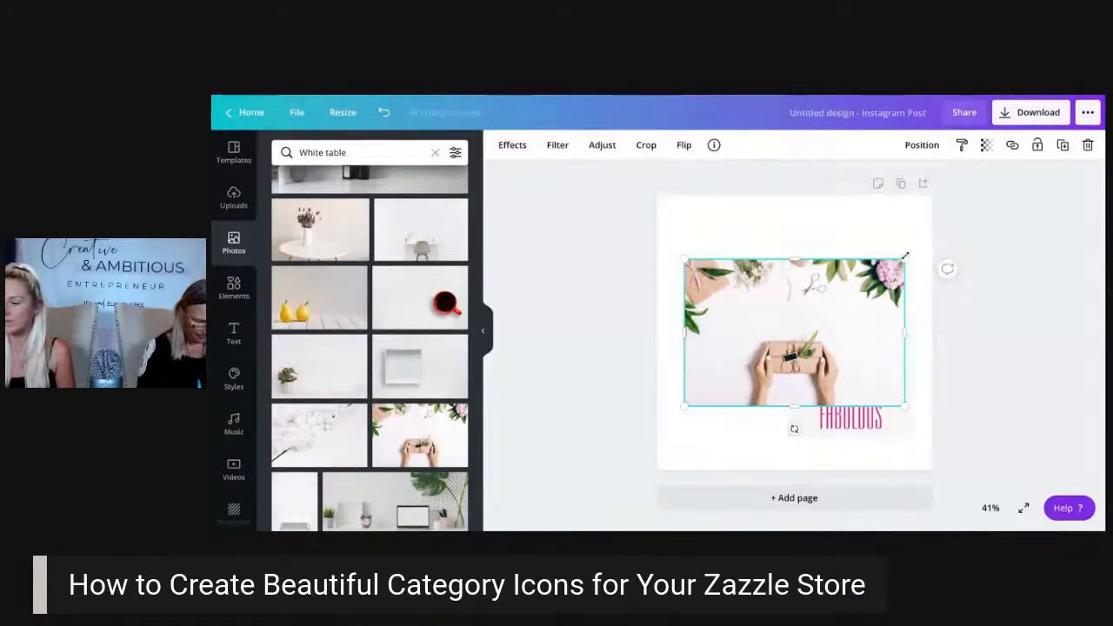
left_click_drag(906, 259, 932, 242)
right_click(877, 364)
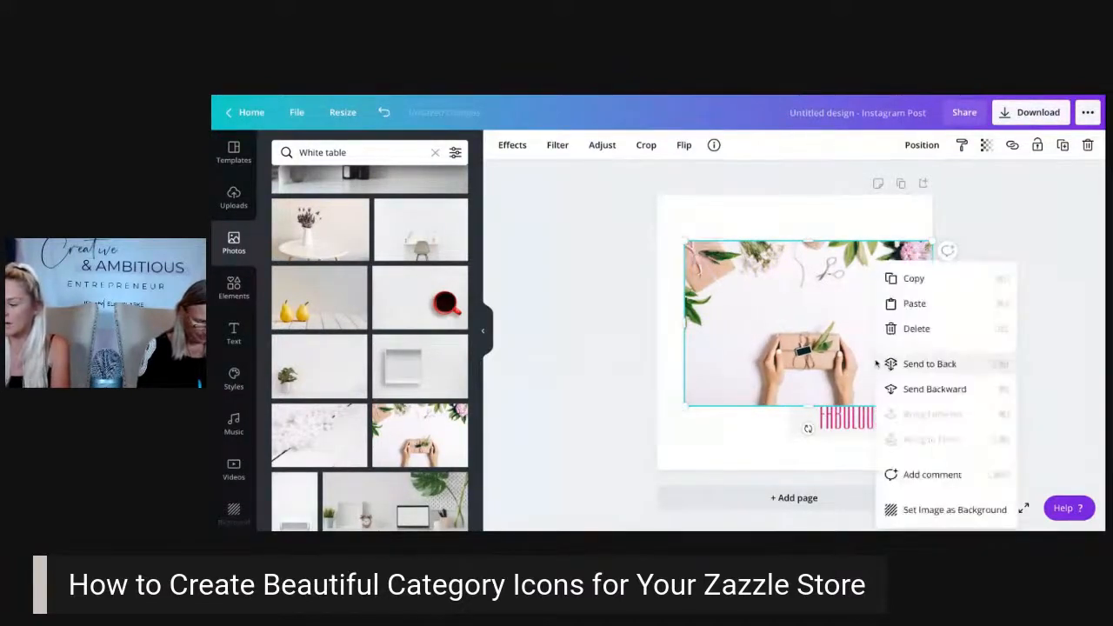
left_click(921, 509)
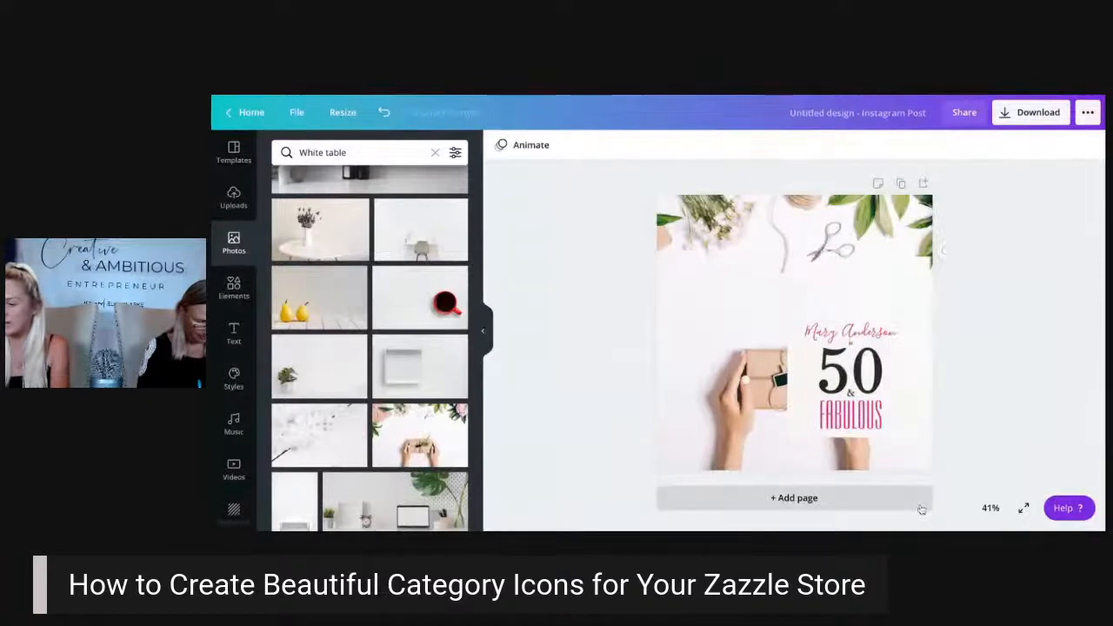
double_click(824, 244)
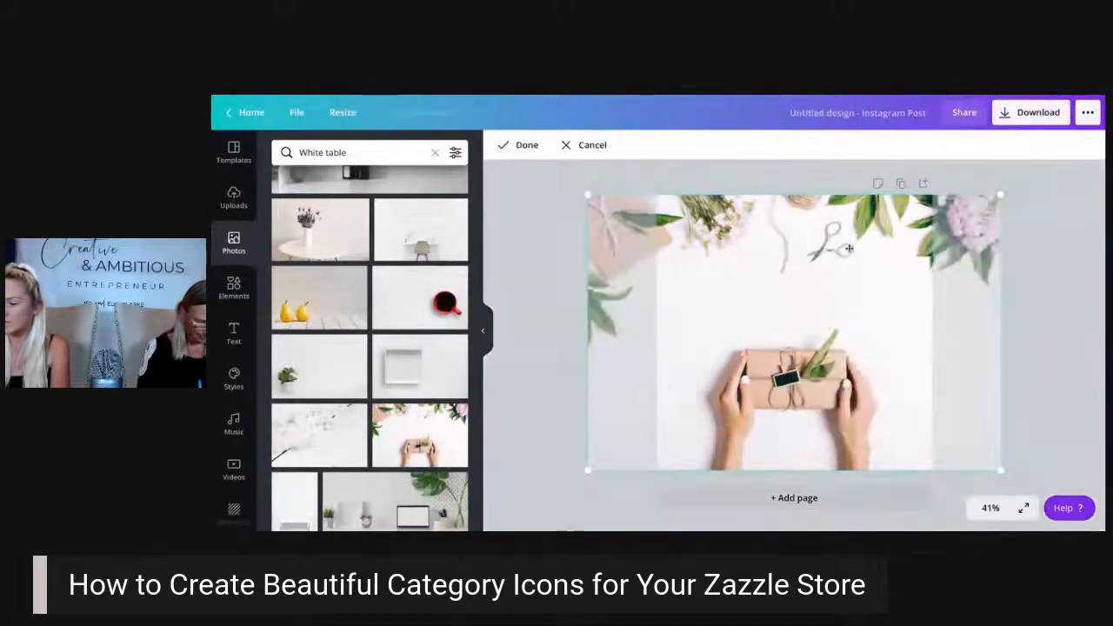
left_click_drag(855, 249, 799, 250)
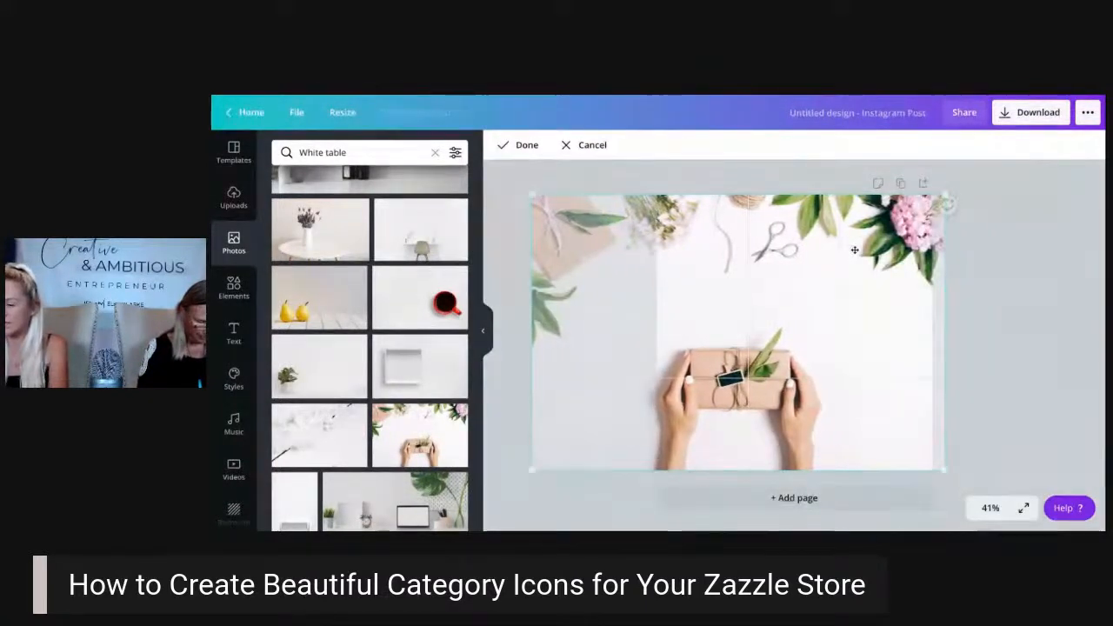
key("Return")
Move the "50 & Fabulous" product image up beneath the flowers and reduce it to about 473 × 467.
left_click(874, 409)
left_click_drag(874, 411, 867, 362)
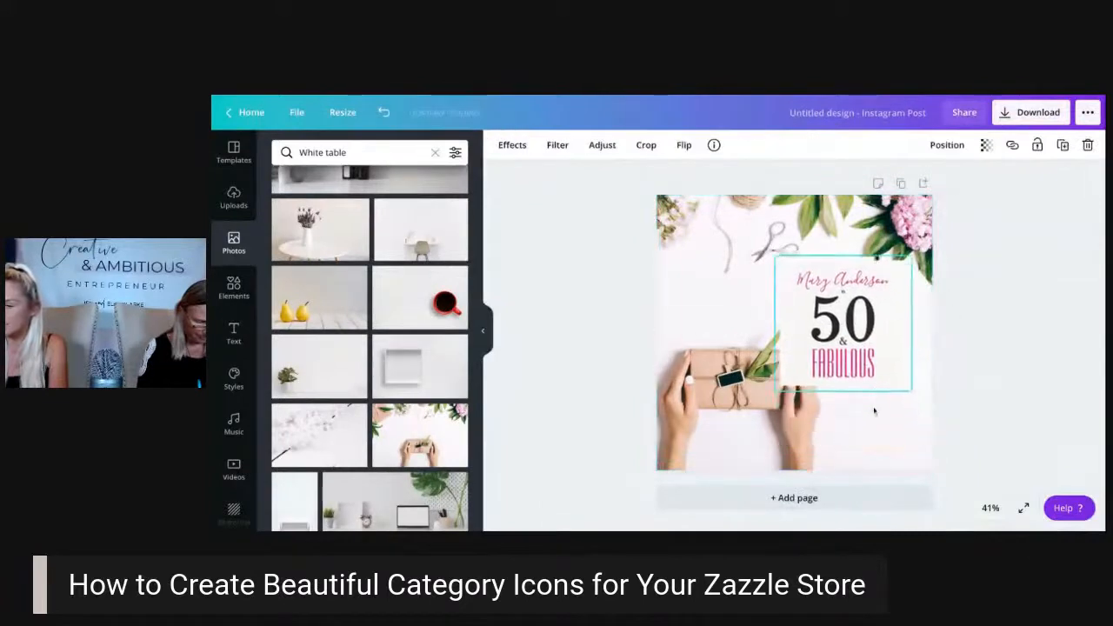
left_click_drag(920, 247, 913, 251)
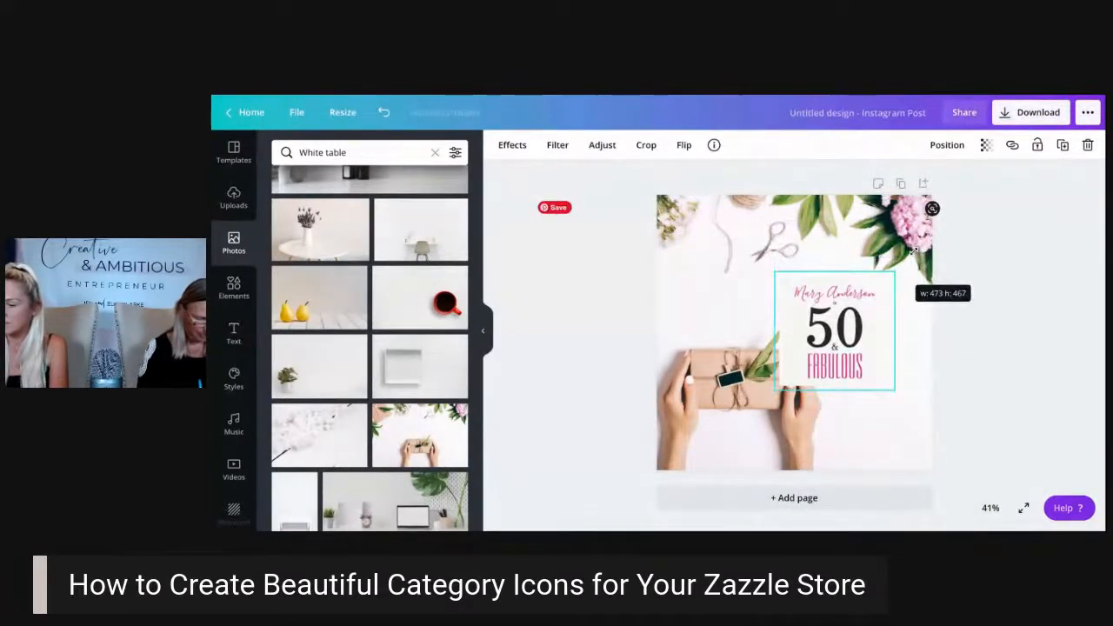
Enlarge the floral background within its crop and reposition it so the flowers fill the upper right and the gift sits lower left.
double_click(746, 369)
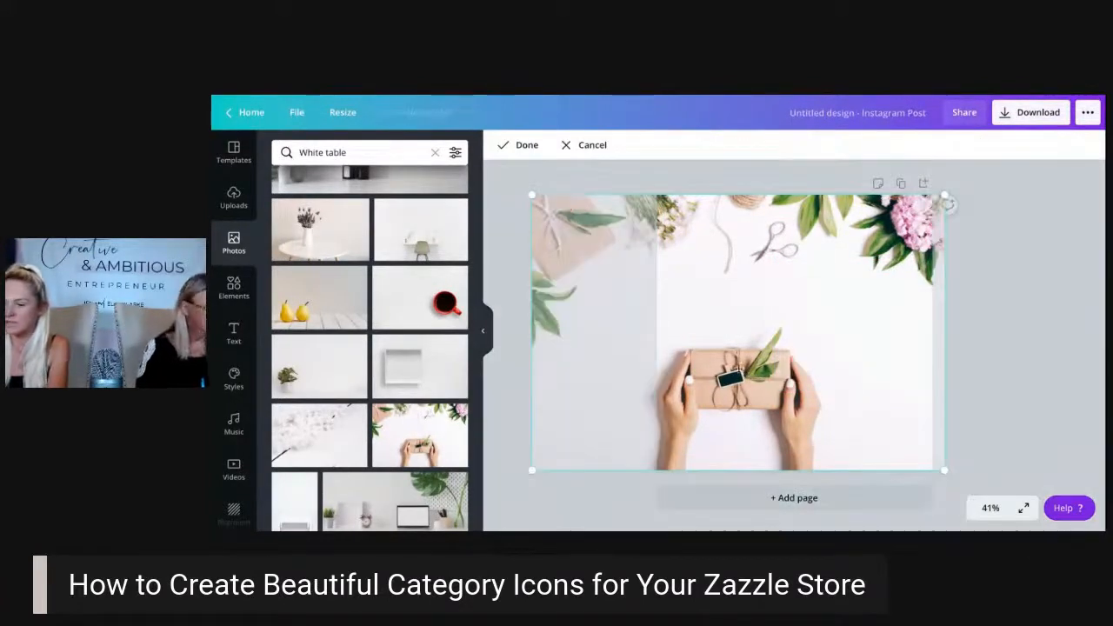
left_click_drag(530, 193, 657, 196)
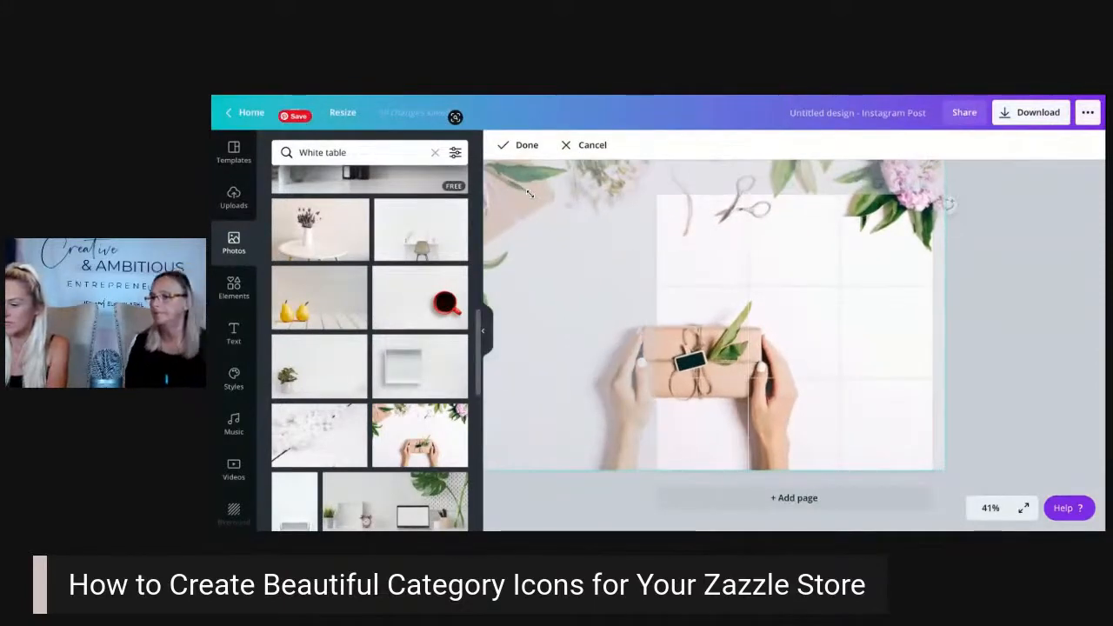
left_click_drag(861, 220, 858, 270)
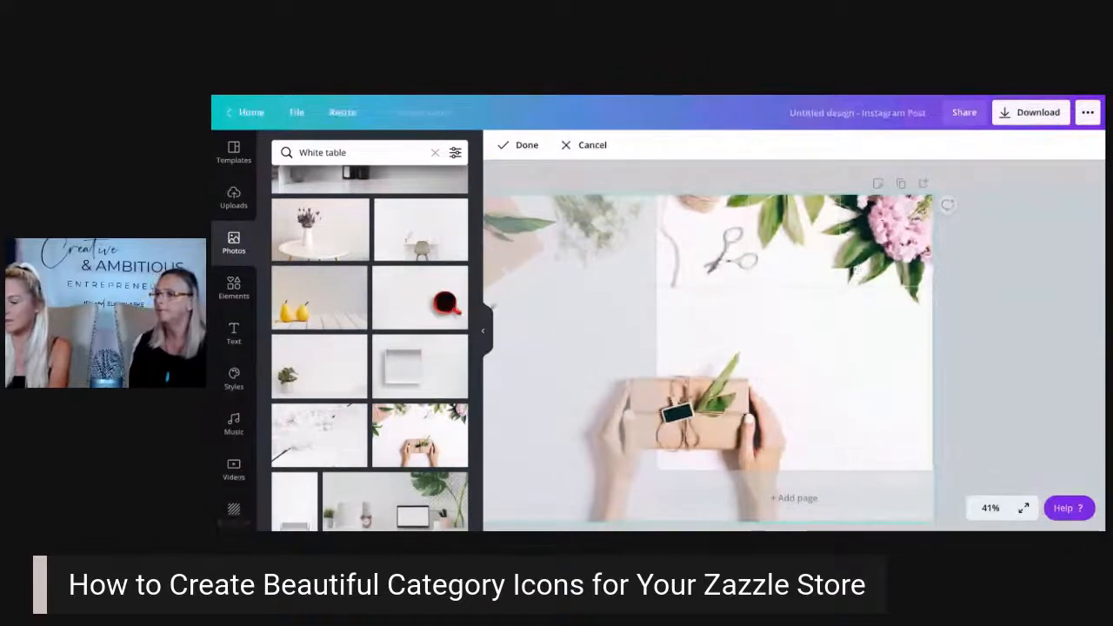
left_click(966, 334)
Move the "50 & Fabulous" product image down into the blank area beside the hand holding the gift.
left_click_drag(853, 313, 857, 347)
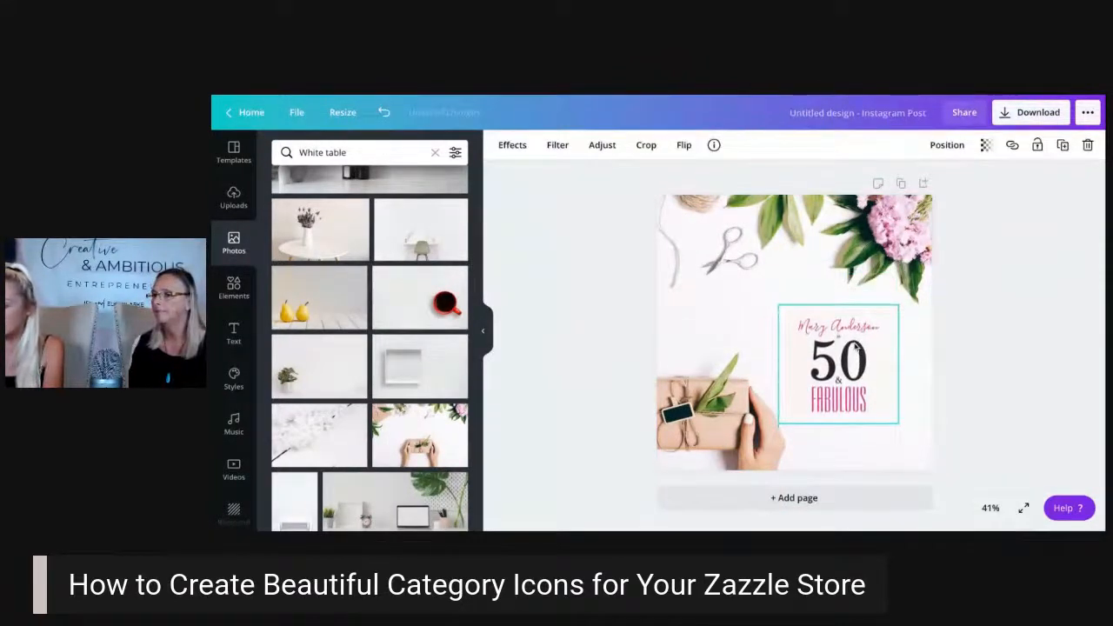
left_click(915, 374)
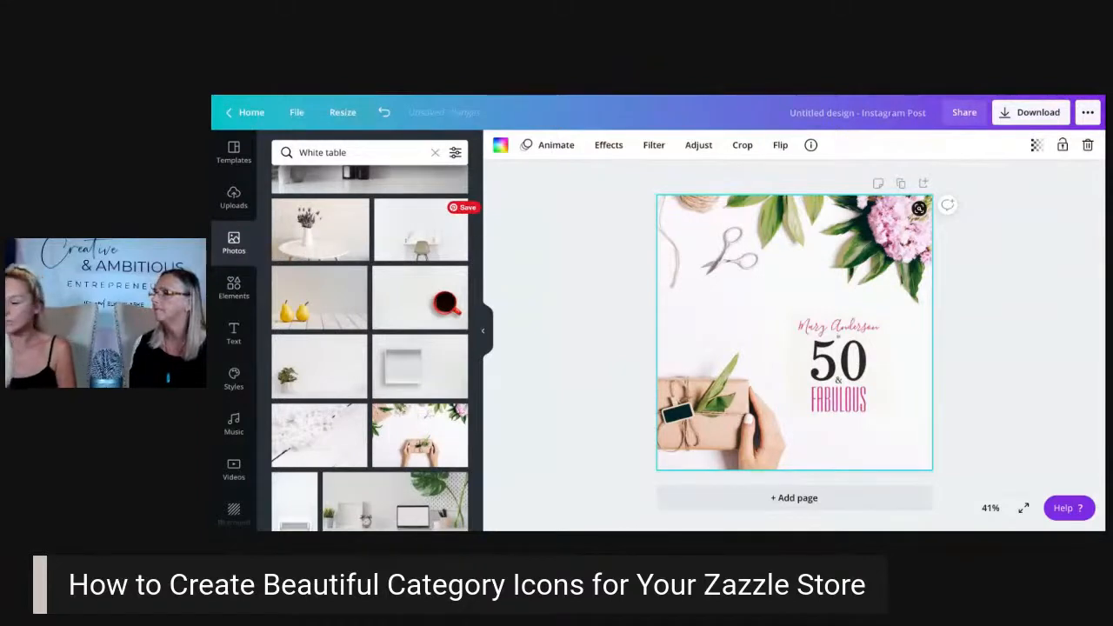
left_click(877, 361)
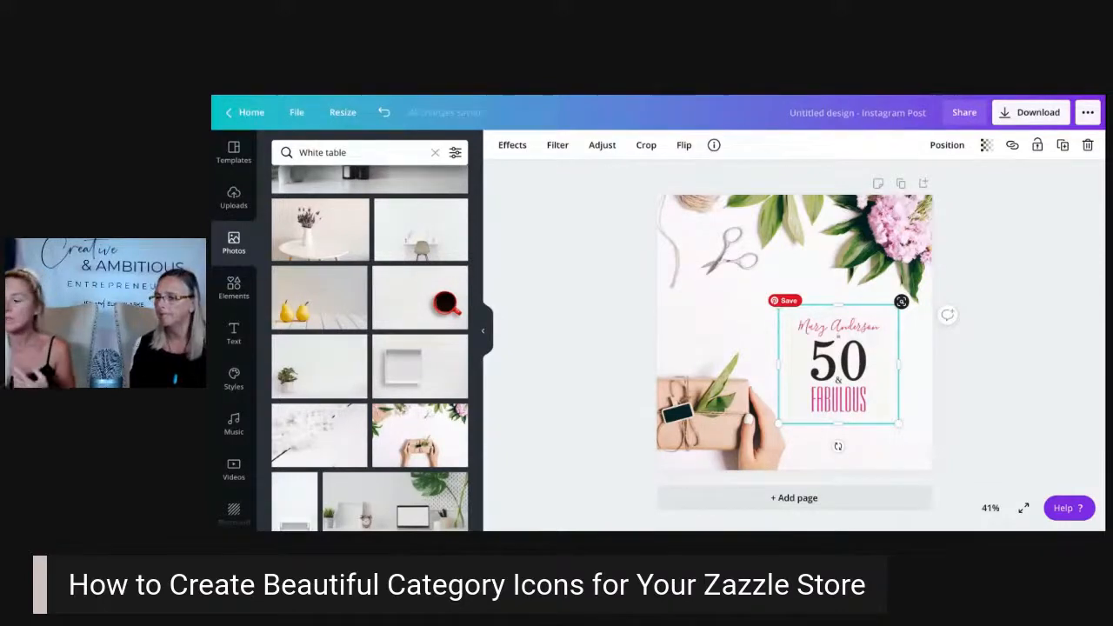
left_click(1000, 342)
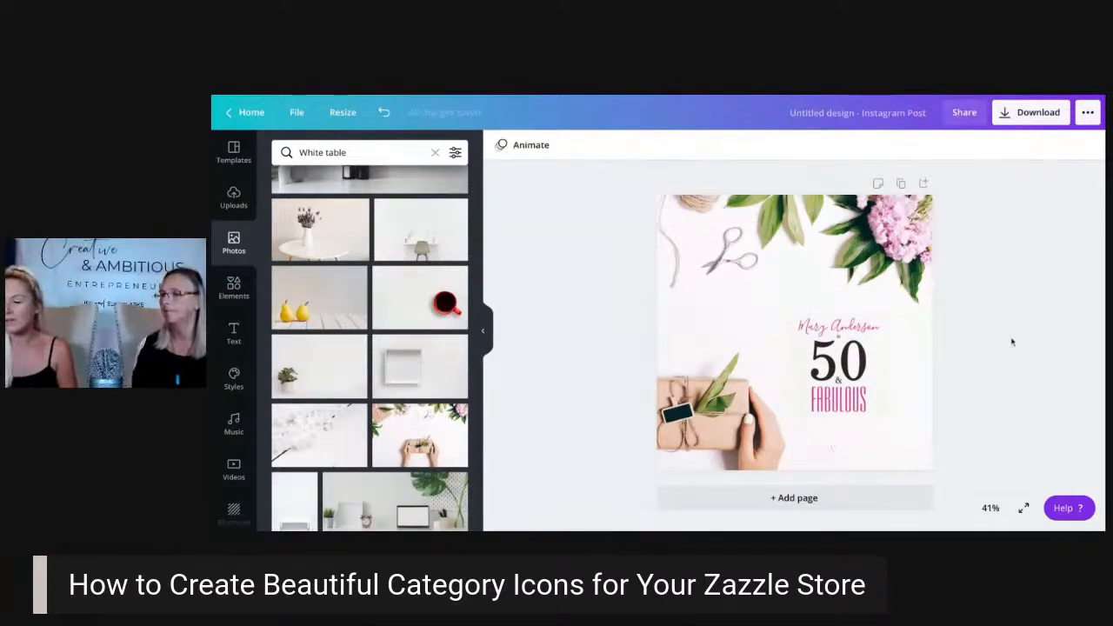
Browse the image effects offered for the "50 & Fabulous" product image, including Background Remover and Glitch.
left_click(866, 357)
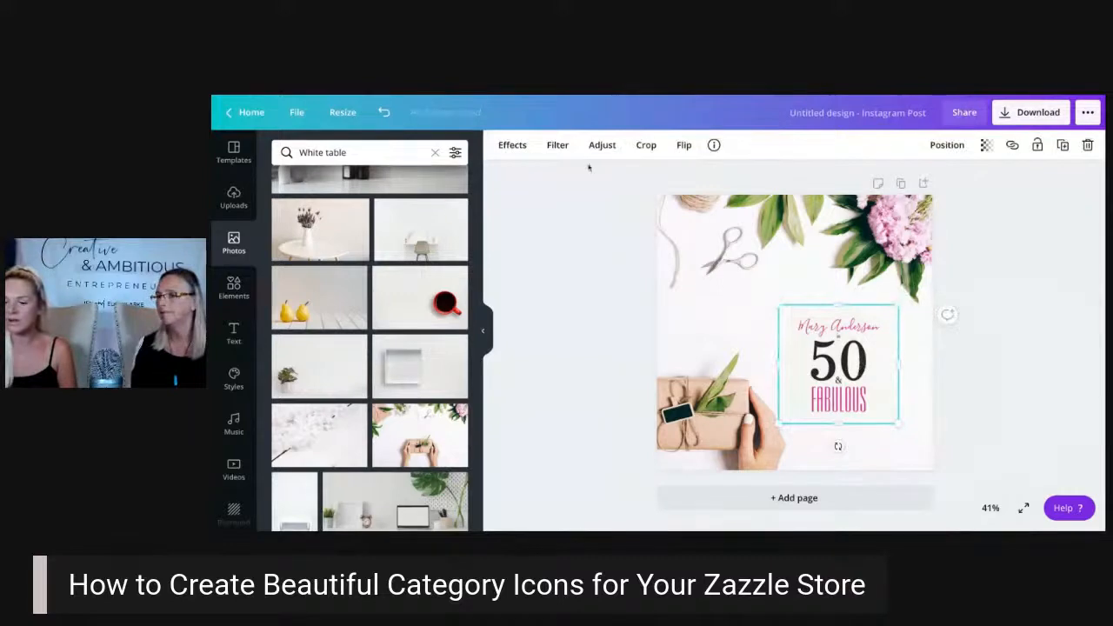
left_click(511, 145)
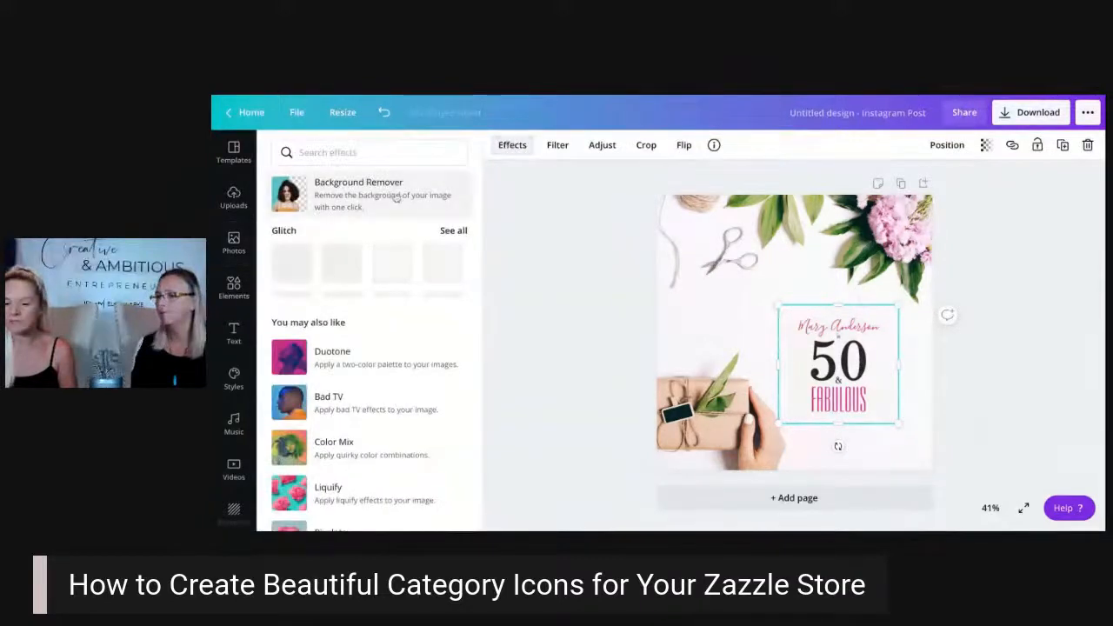
scroll(405, 289, "down", 1)
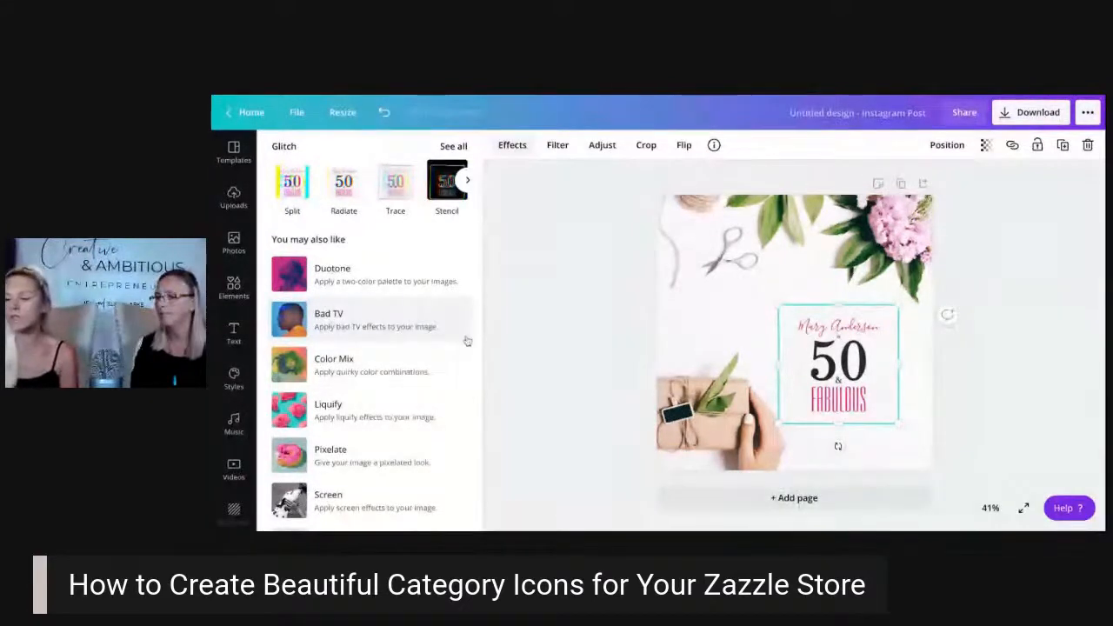
left_click(548, 301)
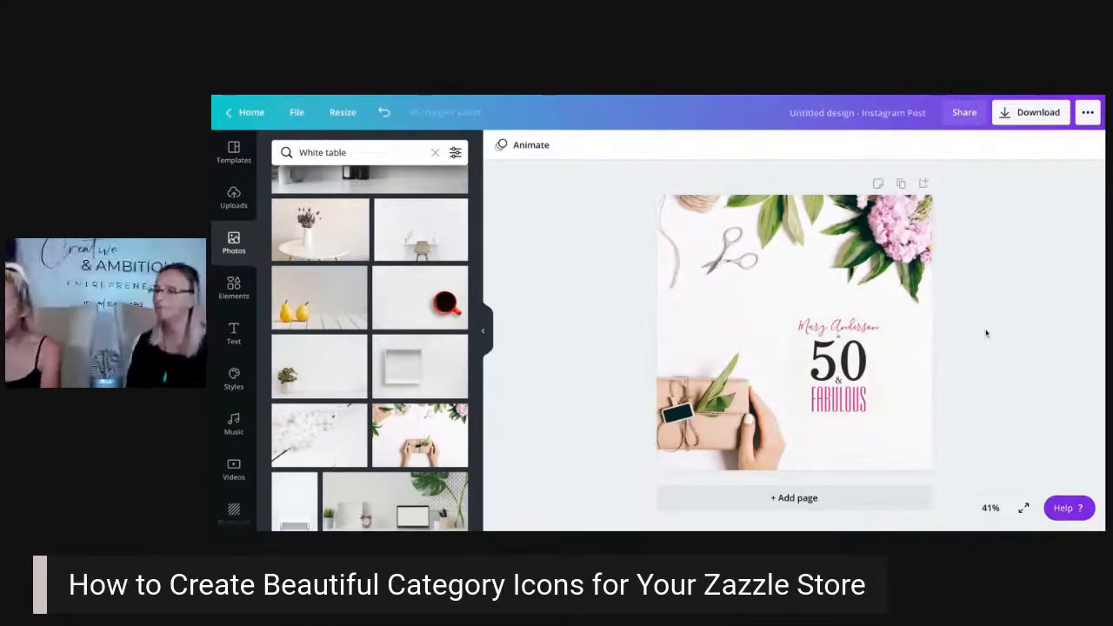
Make the product image slightly smaller and place it closer to the page's right edge.
left_click(895, 341)
left_click_drag(899, 304, 915, 289)
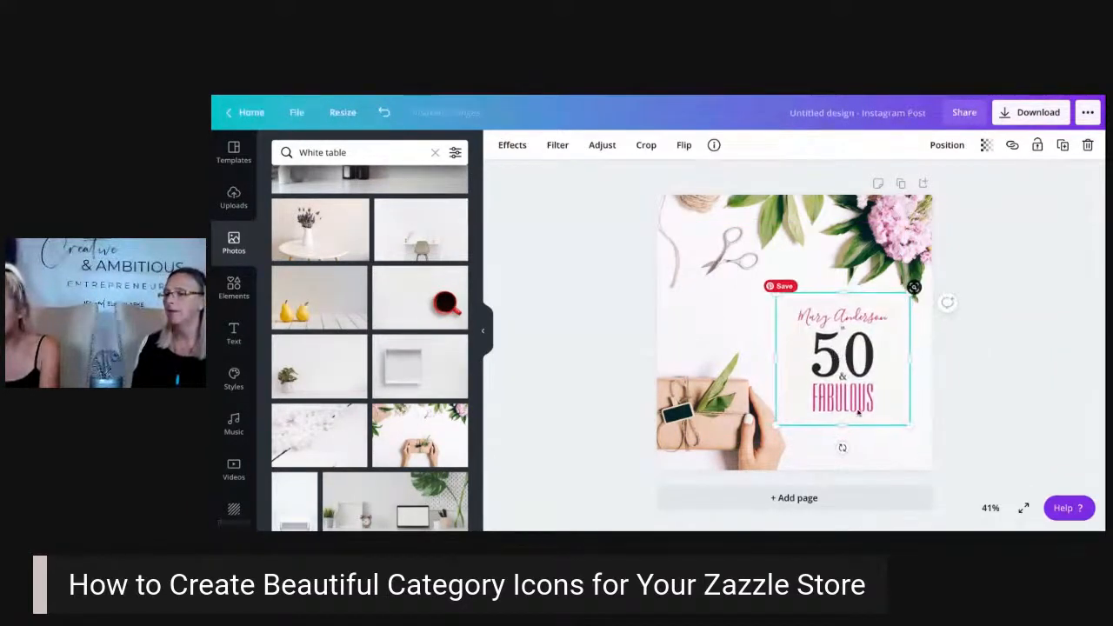
left_click_drag(912, 424, 893, 408)
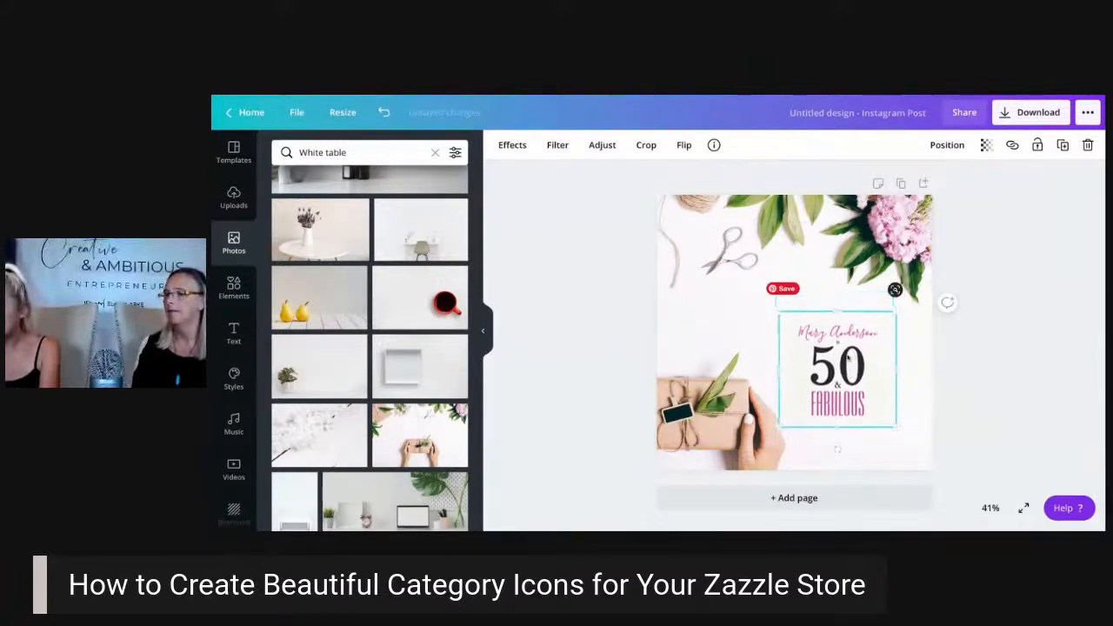
left_click_drag(835, 356, 854, 377)
left_click(994, 384)
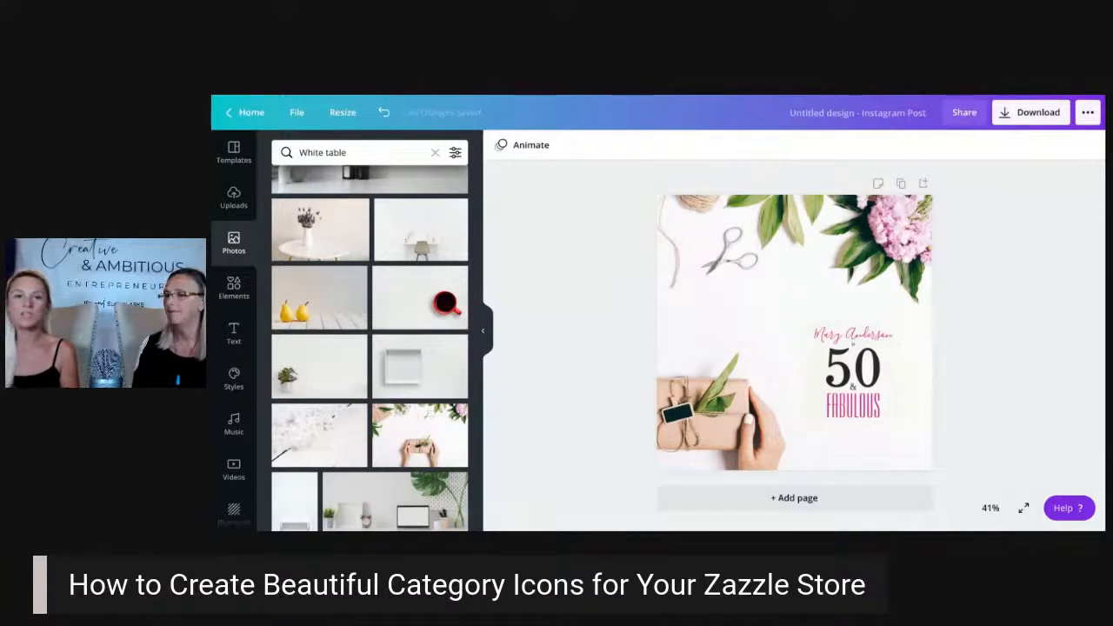
Enlarge the product image until it spans from the hand to the page's right edge.
left_click(782, 313)
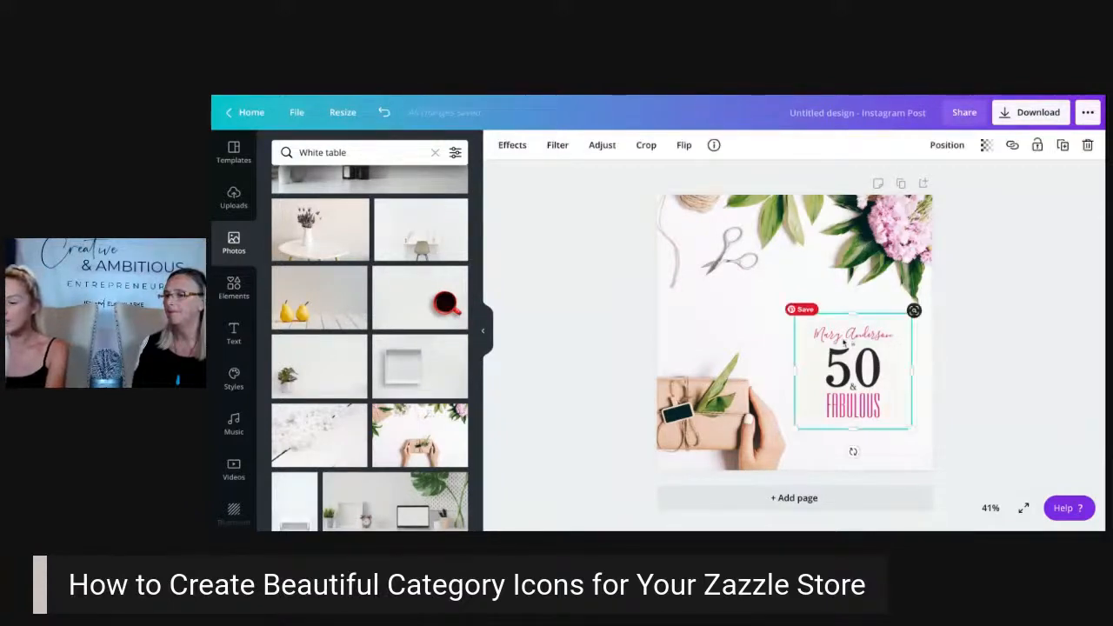
left_click_drag(790, 313, 731, 252)
left_click(1014, 350)
left_click_drag(850, 346, 873, 359)
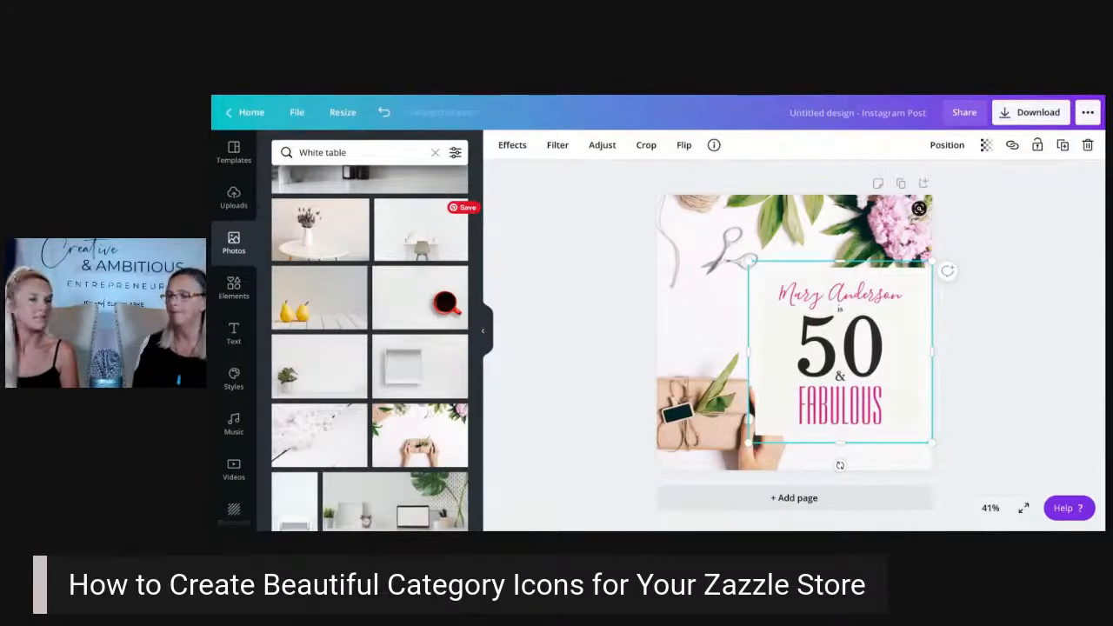
Reduce the product image to about 488 × 482 and place it in the blank lower-right area below the flowers.
left_click_drag(752, 261, 786, 298)
left_click_drag(857, 374, 841, 374)
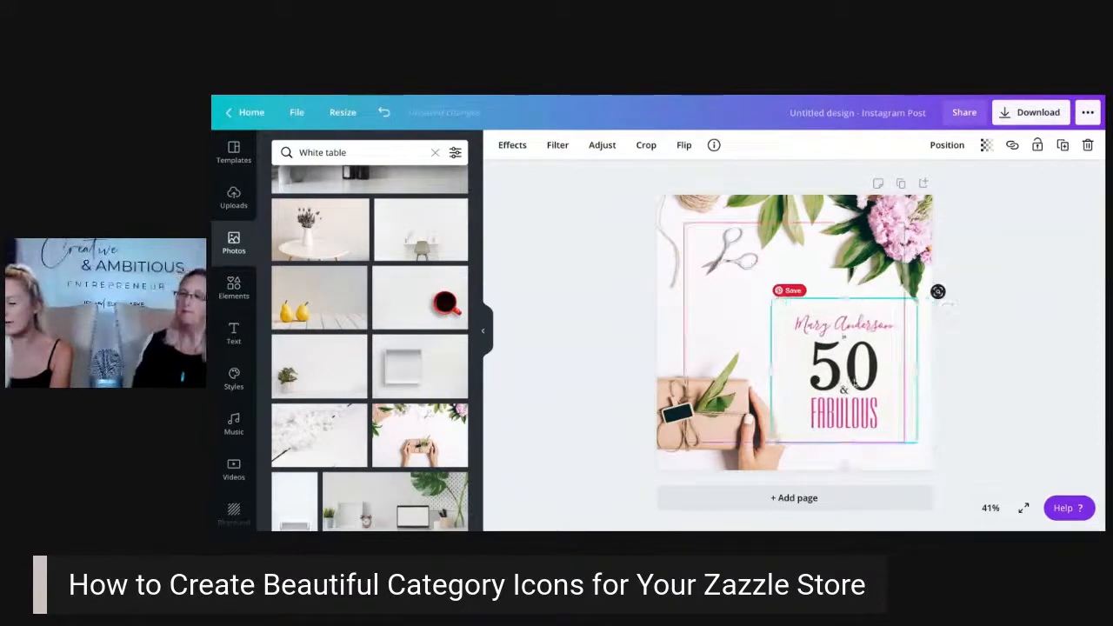
left_click_drag(915, 302, 895, 320)
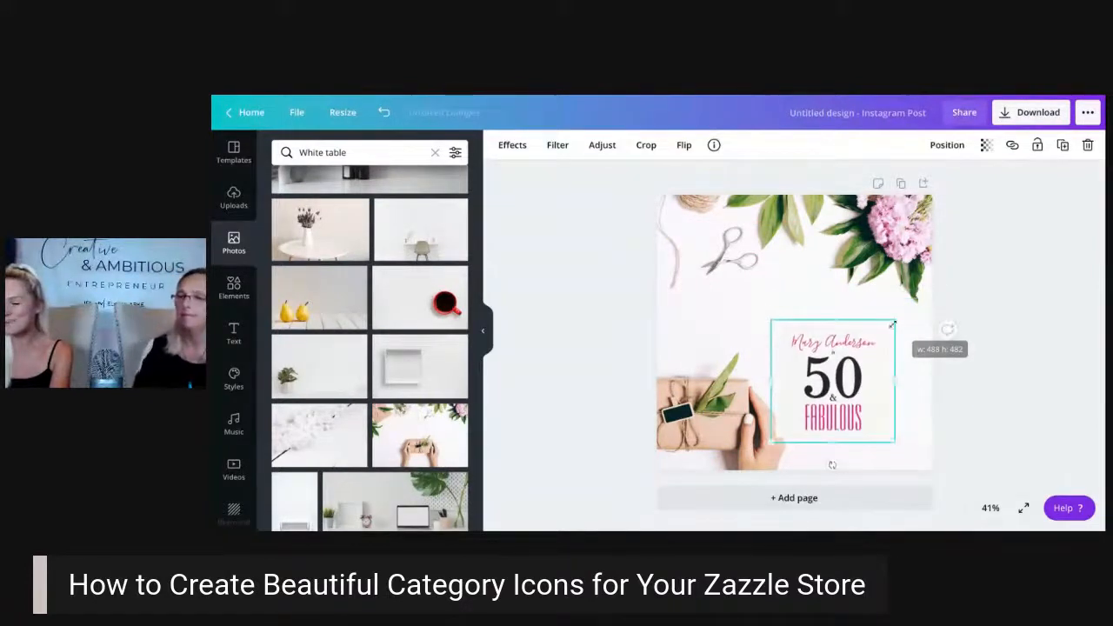
left_click_drag(831, 383, 855, 383)
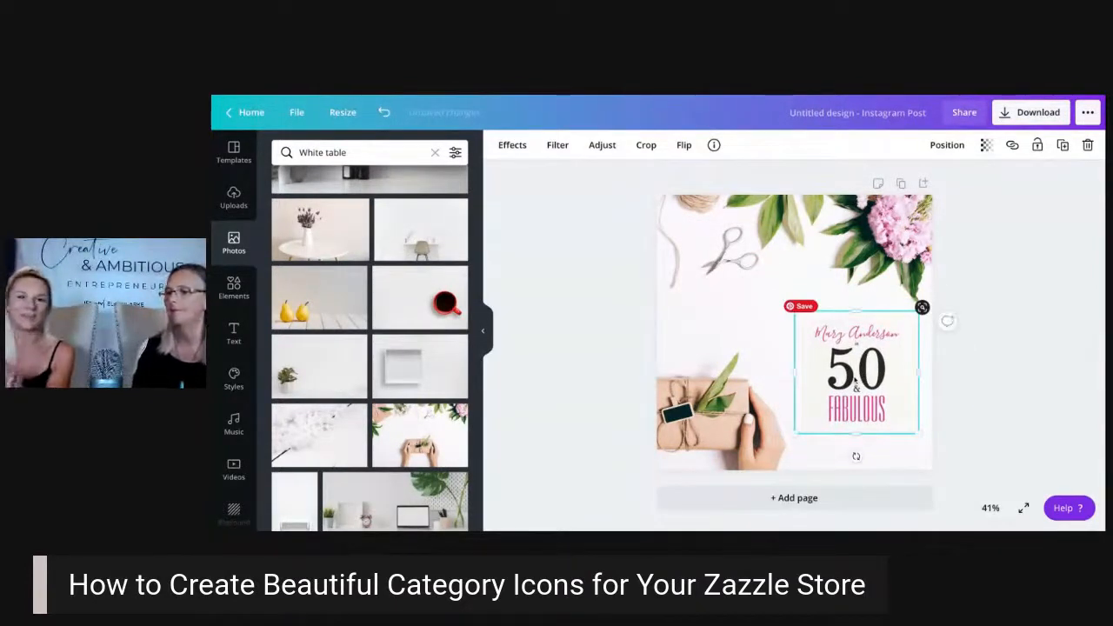
Try the product image over the gift at the page's center, and bring it back to the blank area beside the hand.
left_click_drag(879, 348, 817, 365)
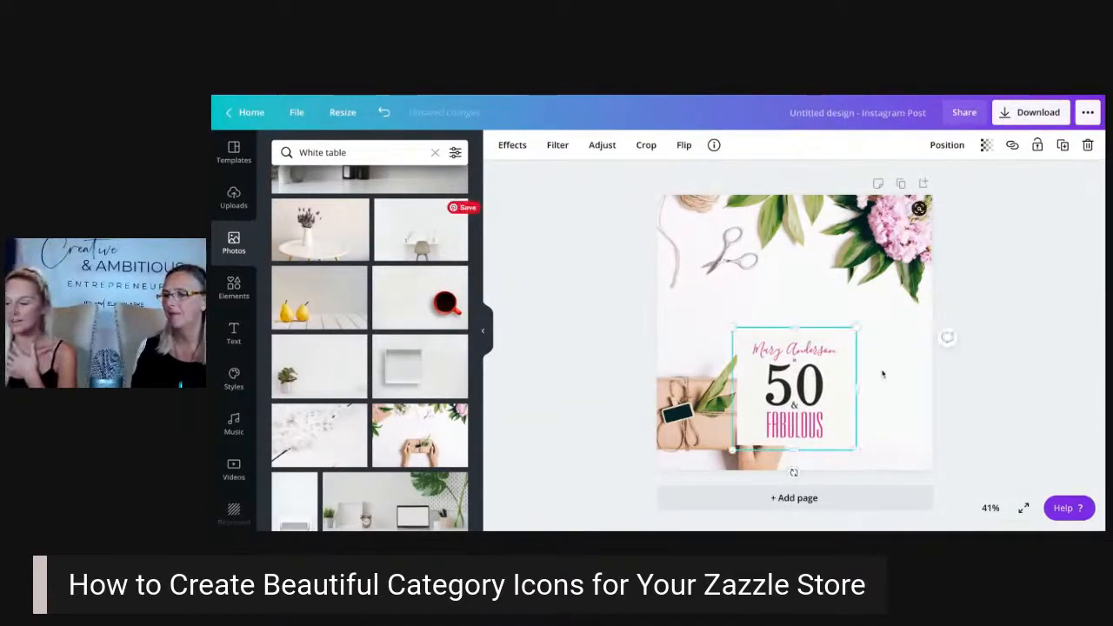
left_click_drag(765, 418, 813, 392)
left_click(973, 372)
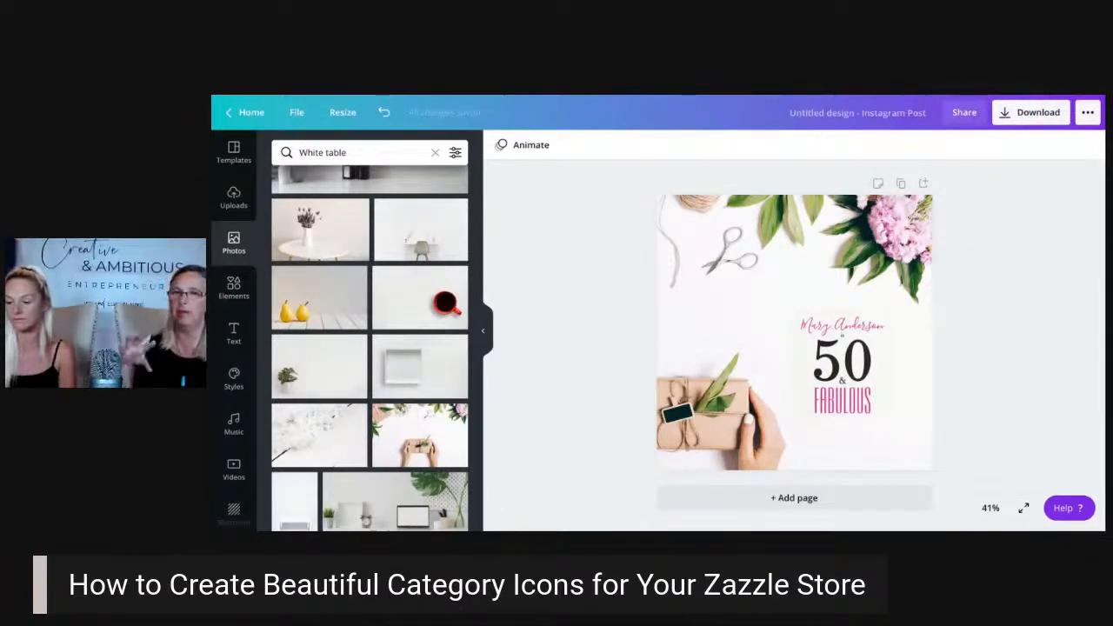
Enlarge the floral background within its crop until only the leaves and pink flowers remain along the page's top and right.
double_click(740, 250)
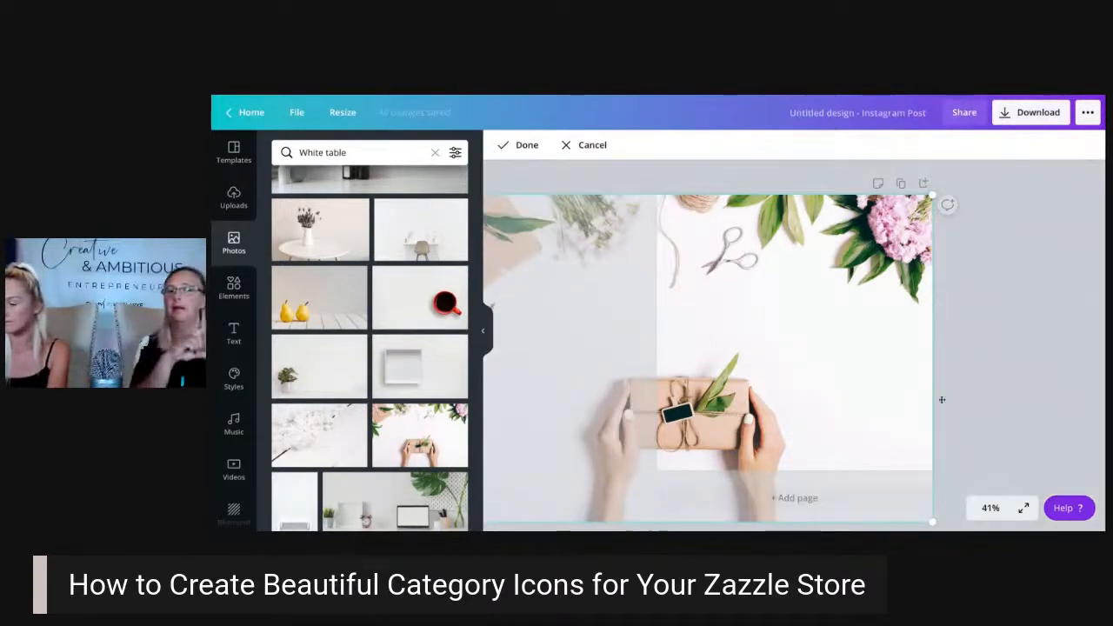
left_click(989, 507)
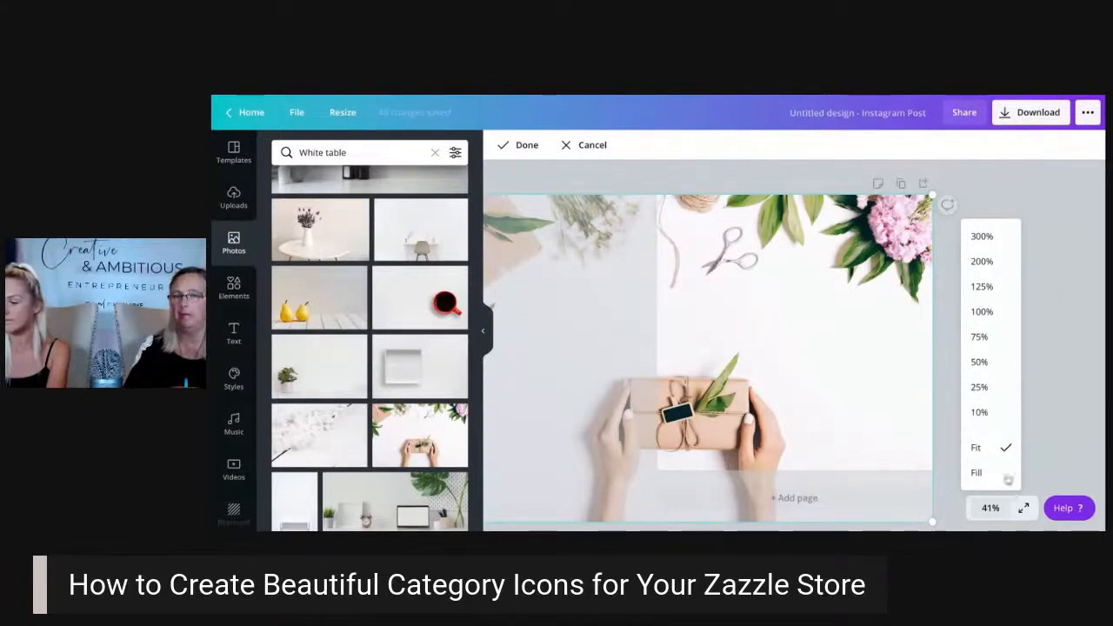
left_click(981, 387)
left_click_drag(574, 450, 492, 507)
left_click_drag(574, 450, 492, 517)
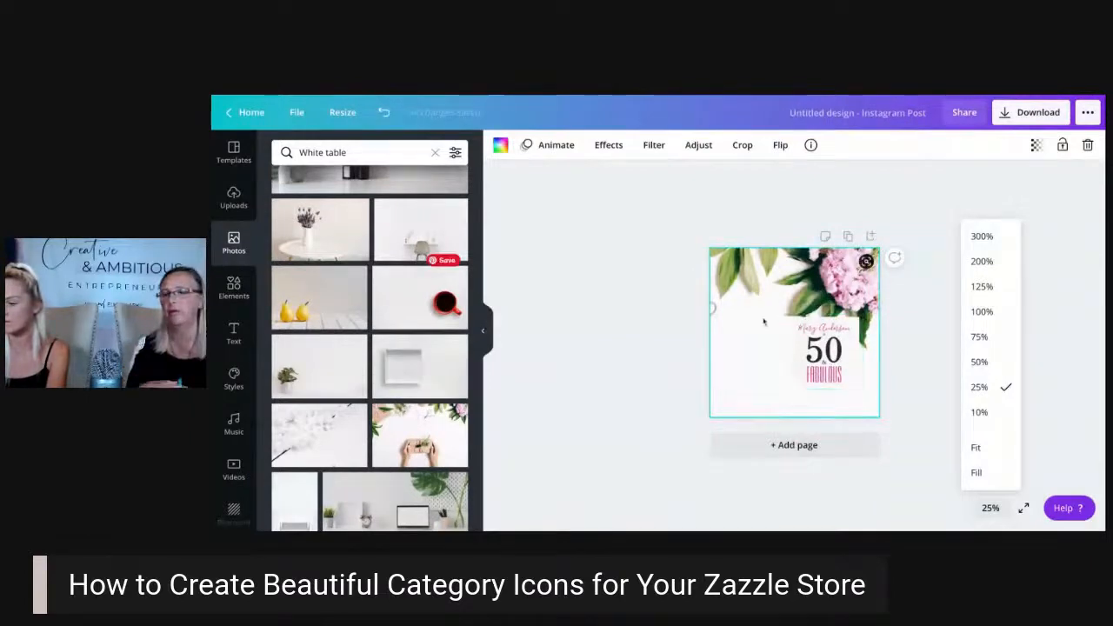
double_click(764, 322)
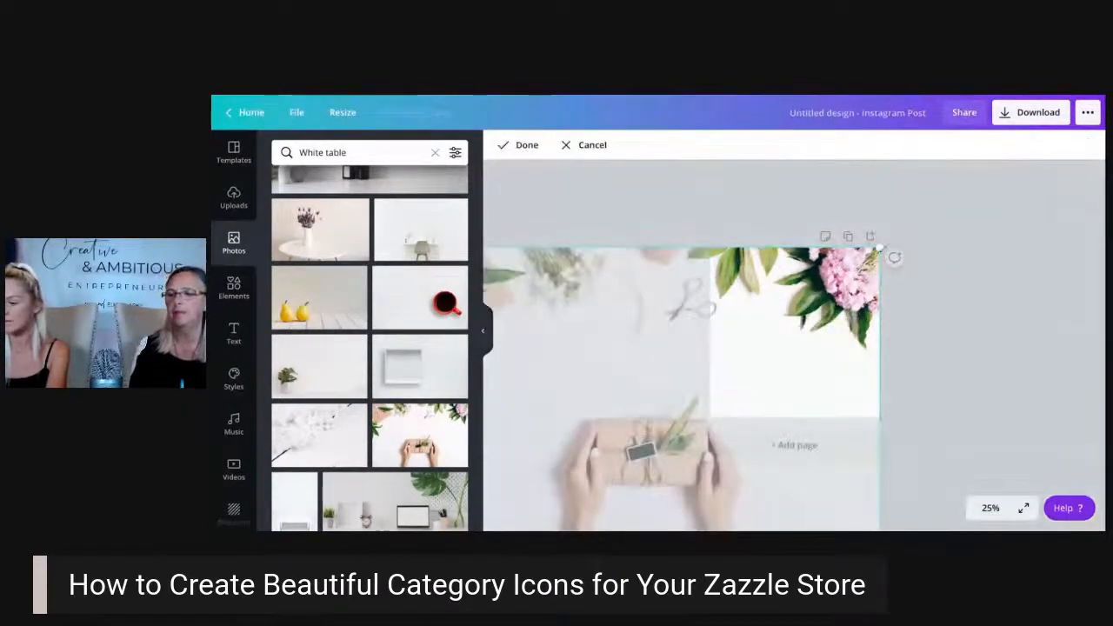
left_click_drag(876, 251, 809, 310)
left_click(956, 318)
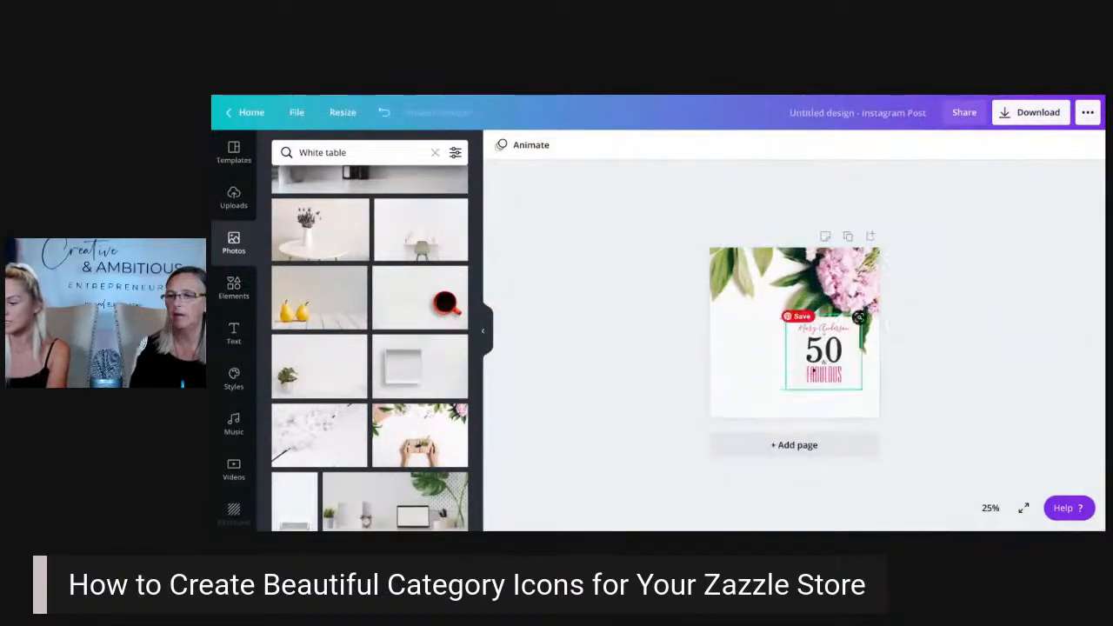
Move the "50 & Fabulous" product image to the blank lower-left area of the page and enlarge it to about half the page width.
left_click(818, 370)
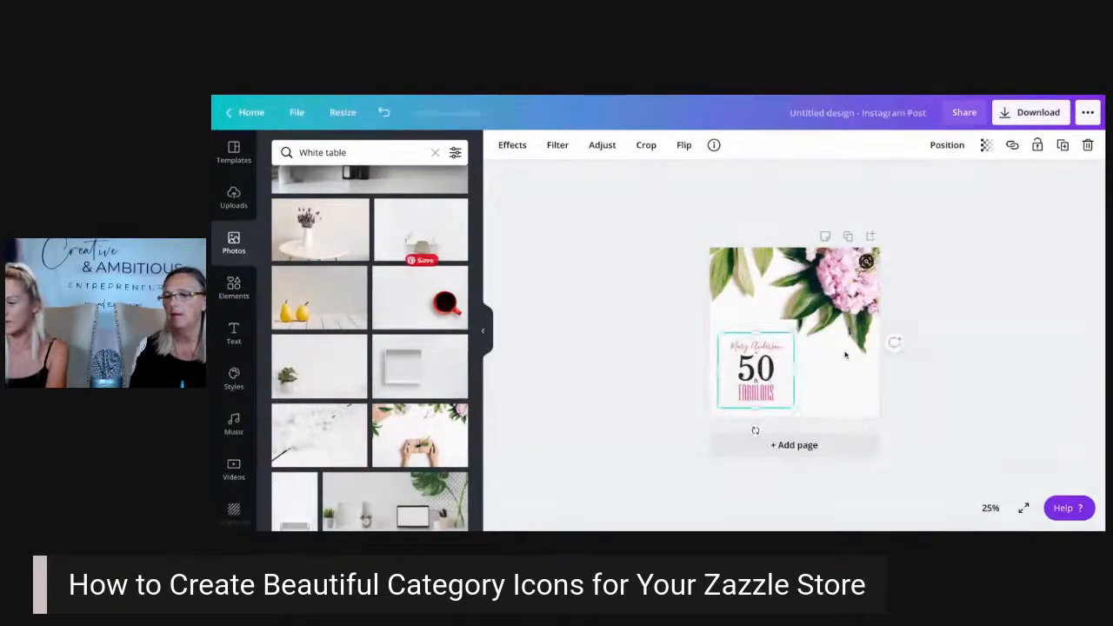
scroll(845, 355, "up", 3)
left_click_drag(793, 333, 805, 318)
left_click_drag(765, 380, 760, 383)
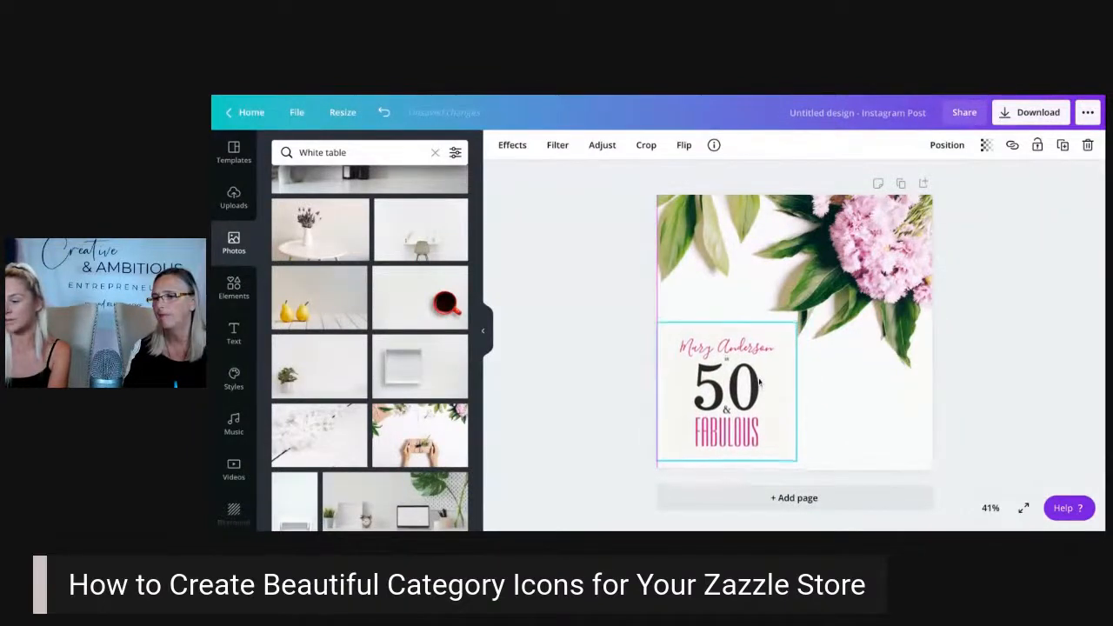
Shrink the "50 & Fabulous" product image slightly and move it up, leaving blank space below it.
left_click_drag(803, 318, 794, 329)
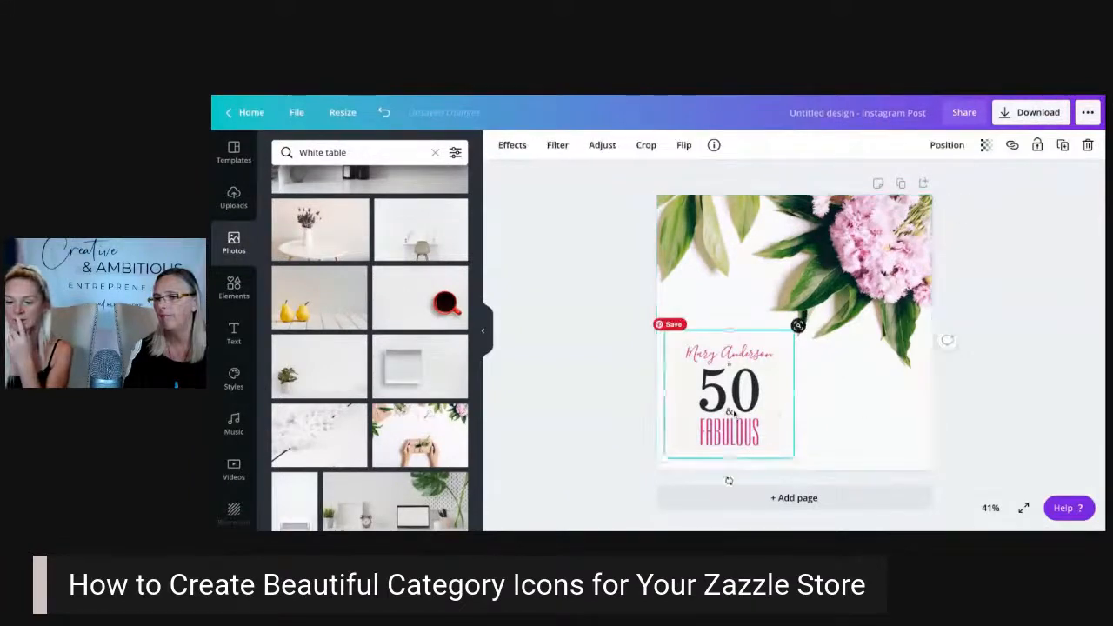
left_click_drag(733, 415, 733, 387)
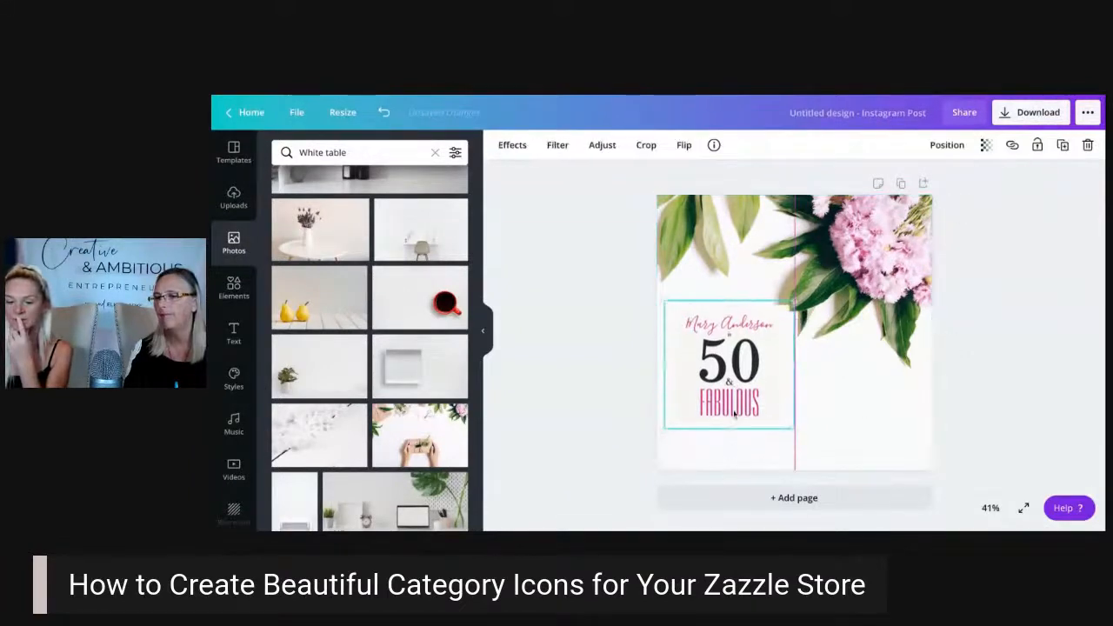
Add a body text line to the page below the product image.
left_click(234, 333)
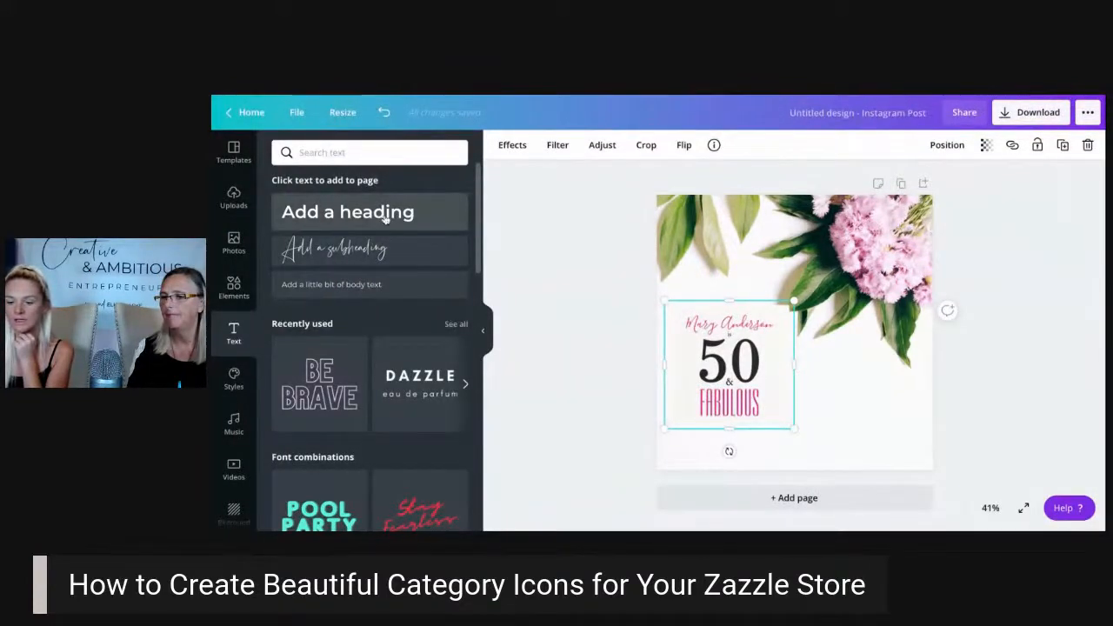
left_click(368, 286)
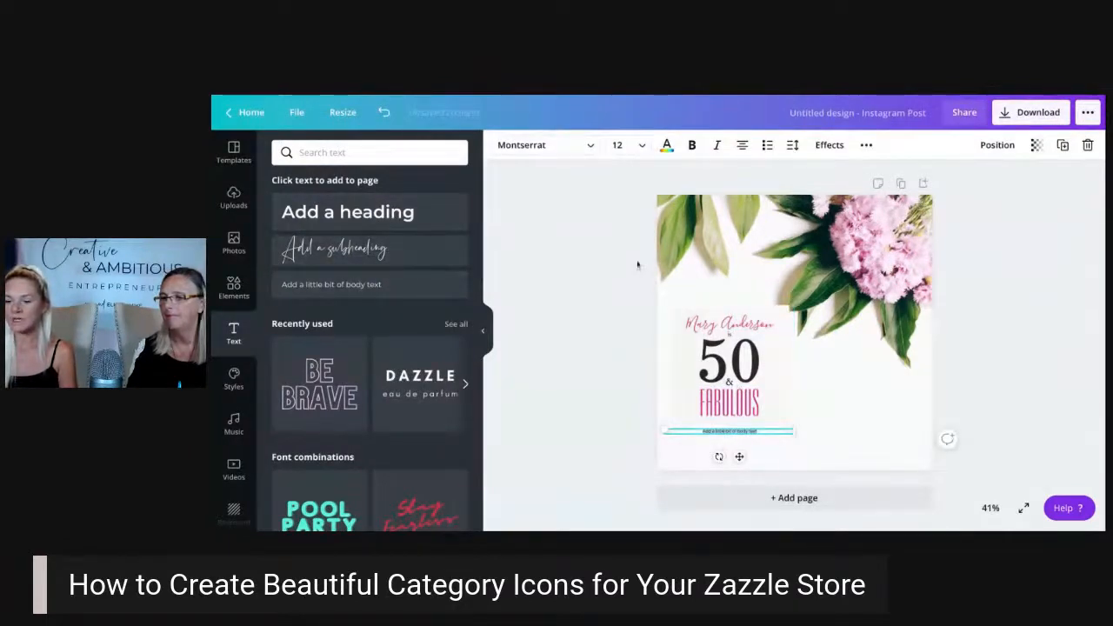
left_click(591, 145)
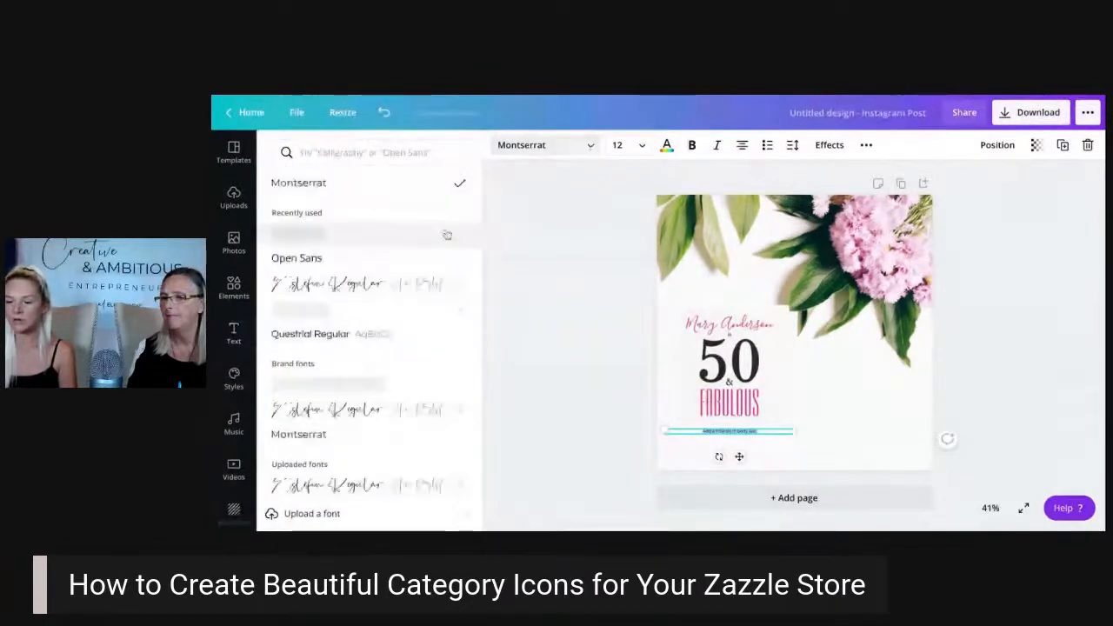
scroll(446, 235, "down", 10)
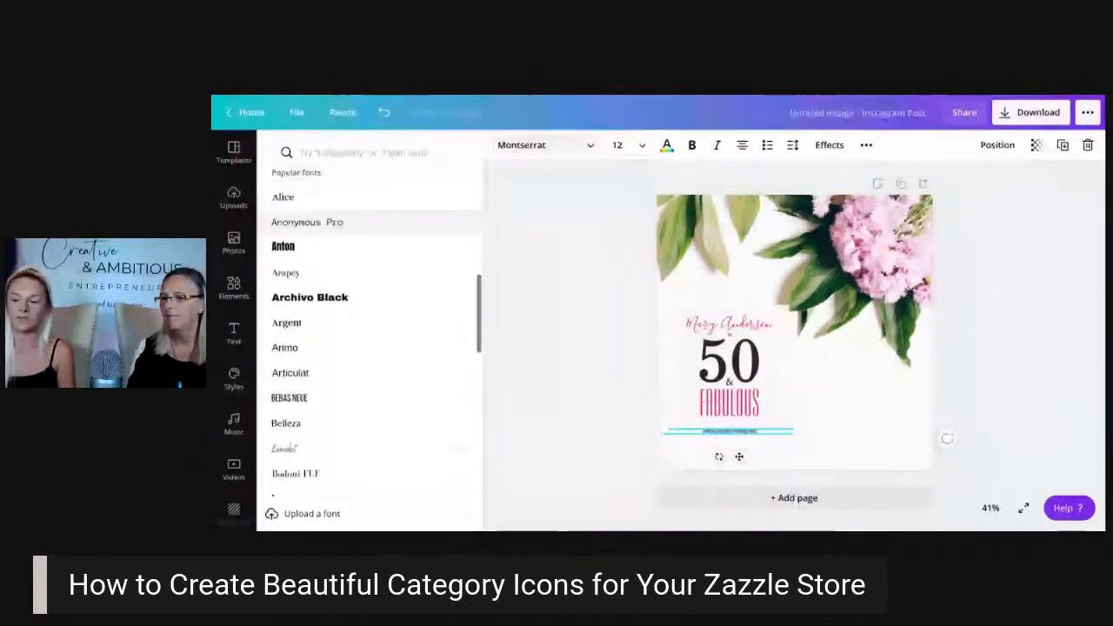
scroll(370, 331, "down", 3)
scroll(370, 330, "up", 15)
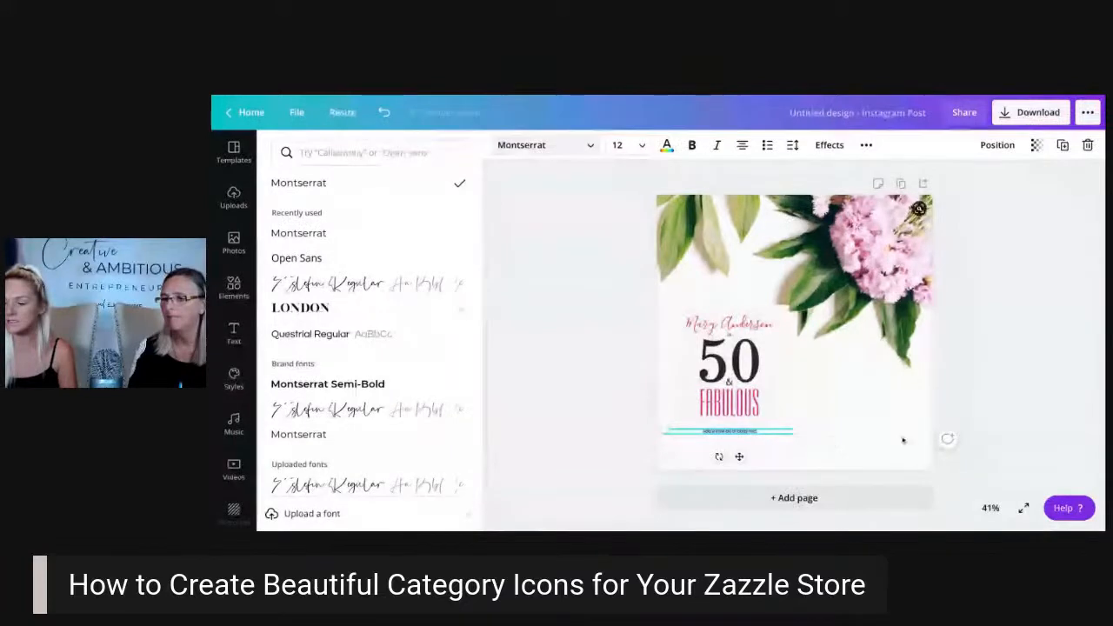
left_click(963, 374)
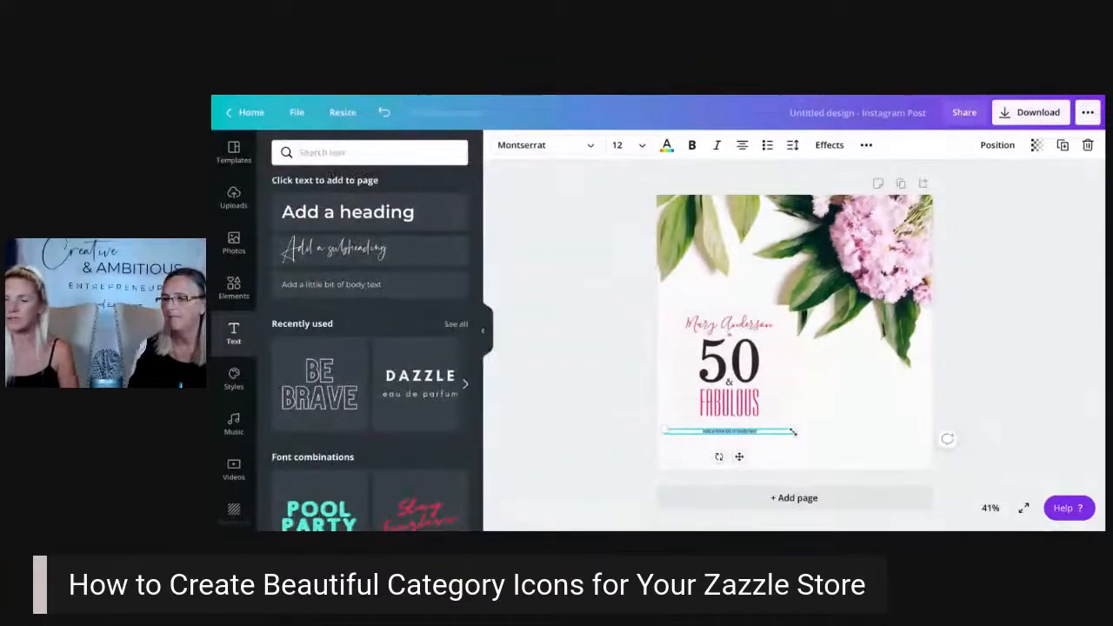
left_click(889, 392)
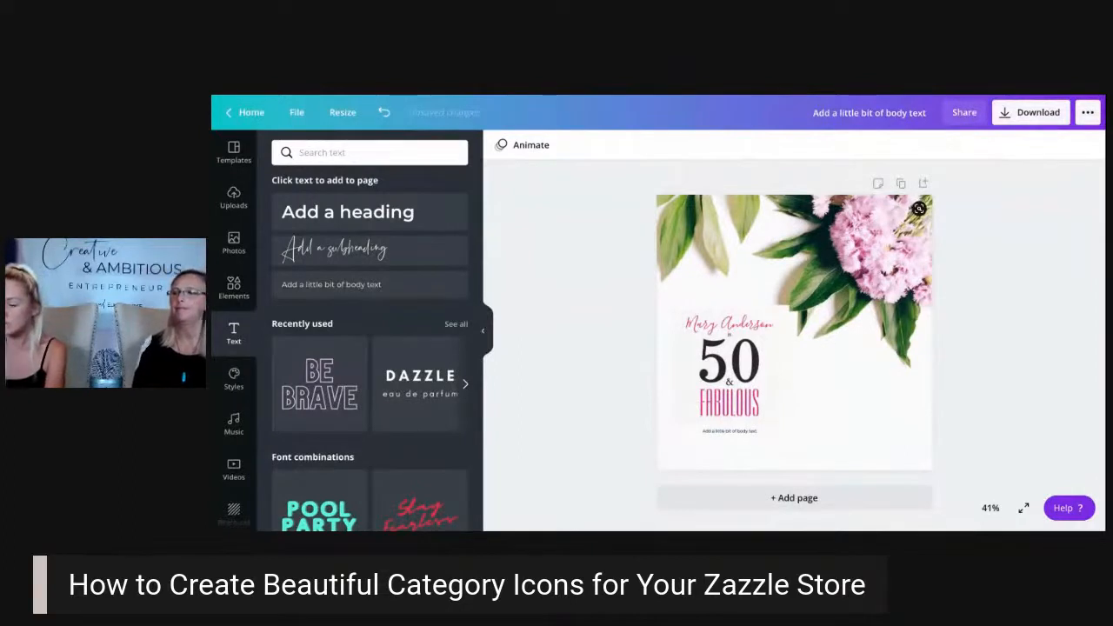
Replace the body text with "BIRTHDAYS" and enlarge its text box to most of the page's width.
left_click(753, 432)
double_click(754, 432)
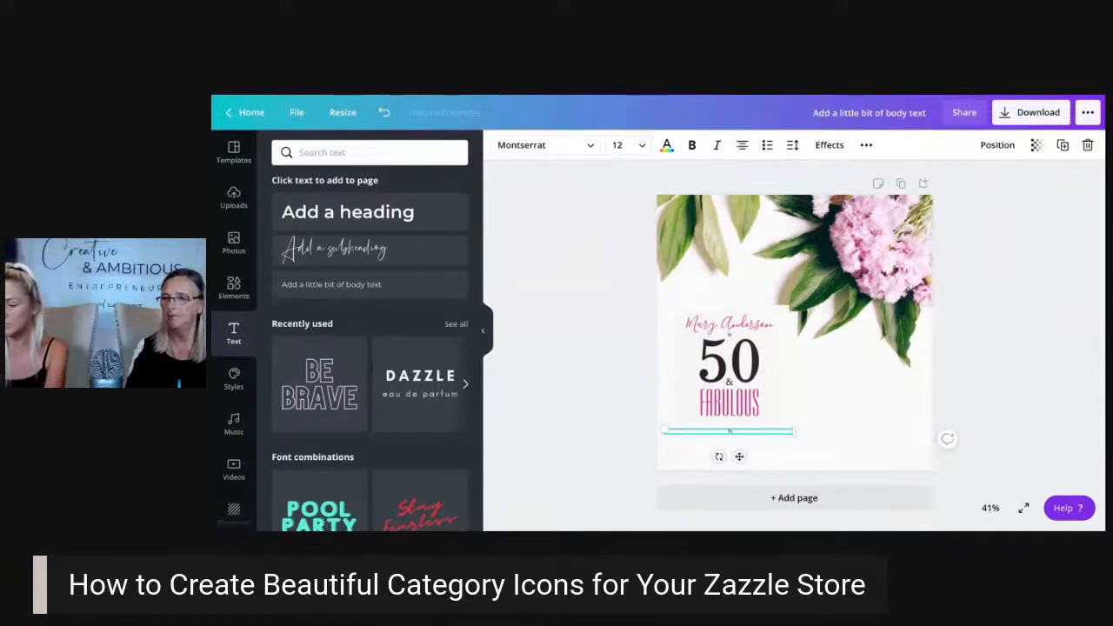
left_click(937, 380)
left_click(731, 431)
left_click_drag(795, 433, 892, 439)
Set the "BIRTHDAYS" text to font size 56 and center it near the page's bottom edge.
double_click(781, 433)
left_click(643, 146)
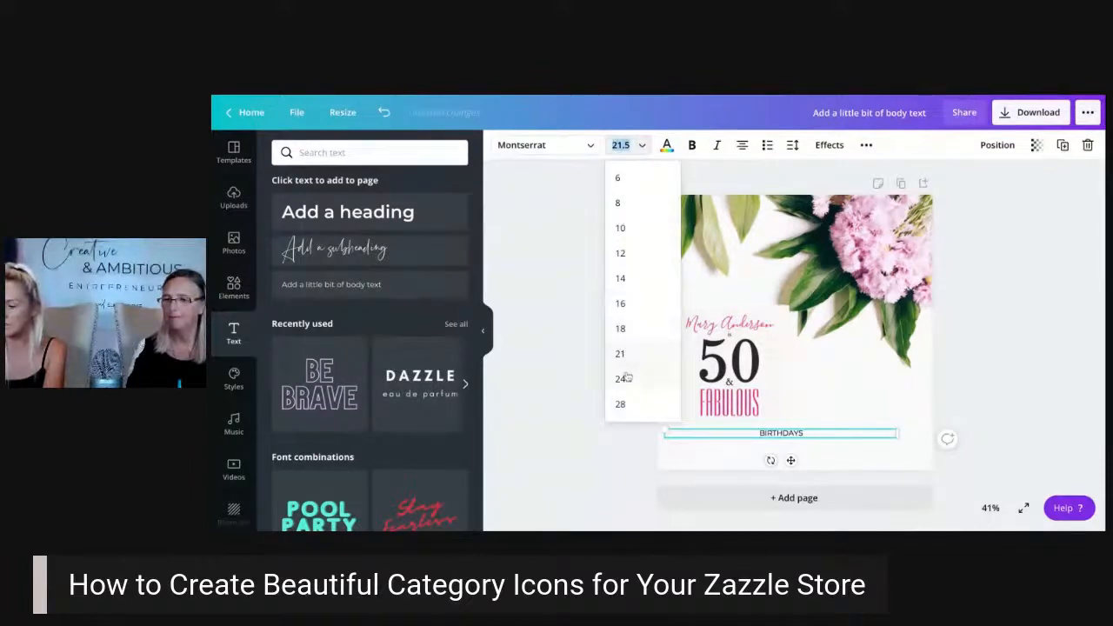
scroll(630, 391, "down", 3)
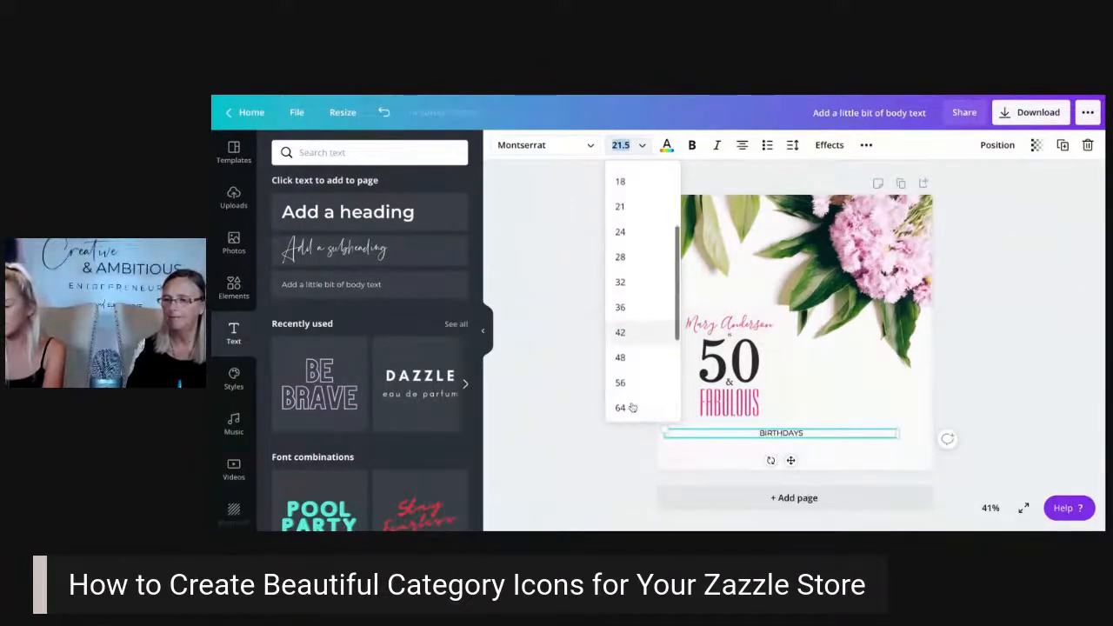
left_click(628, 382)
left_click_drag(800, 440, 811, 447)
left_click(1024, 343)
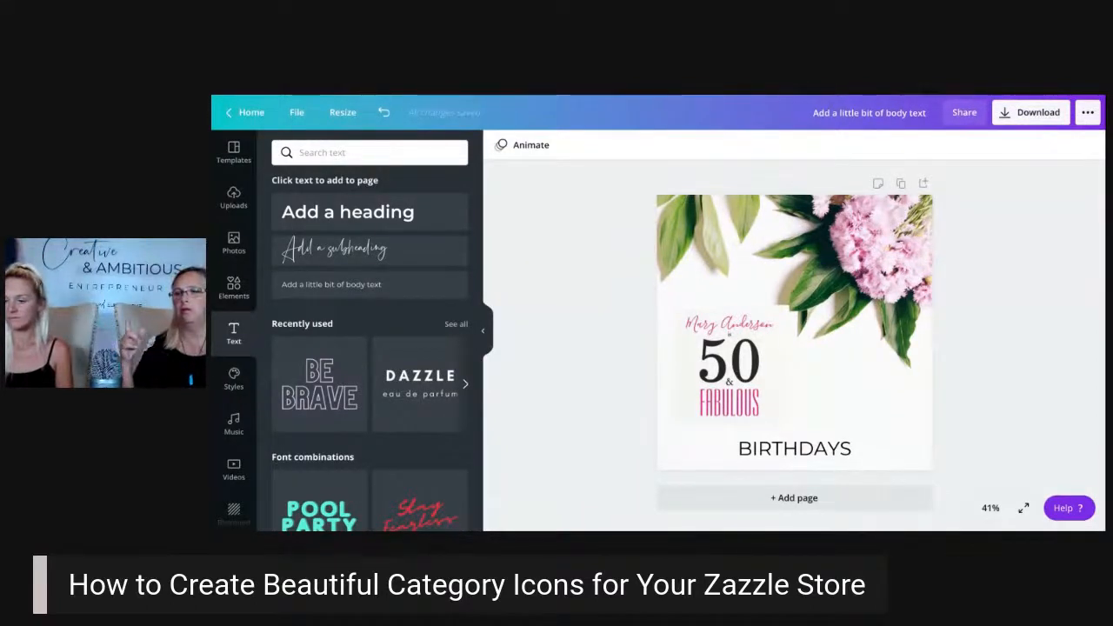
Lower the "50 & Fabulous" product image slightly so it sits just above the "BIRTHDAYS" text.
left_click(753, 346)
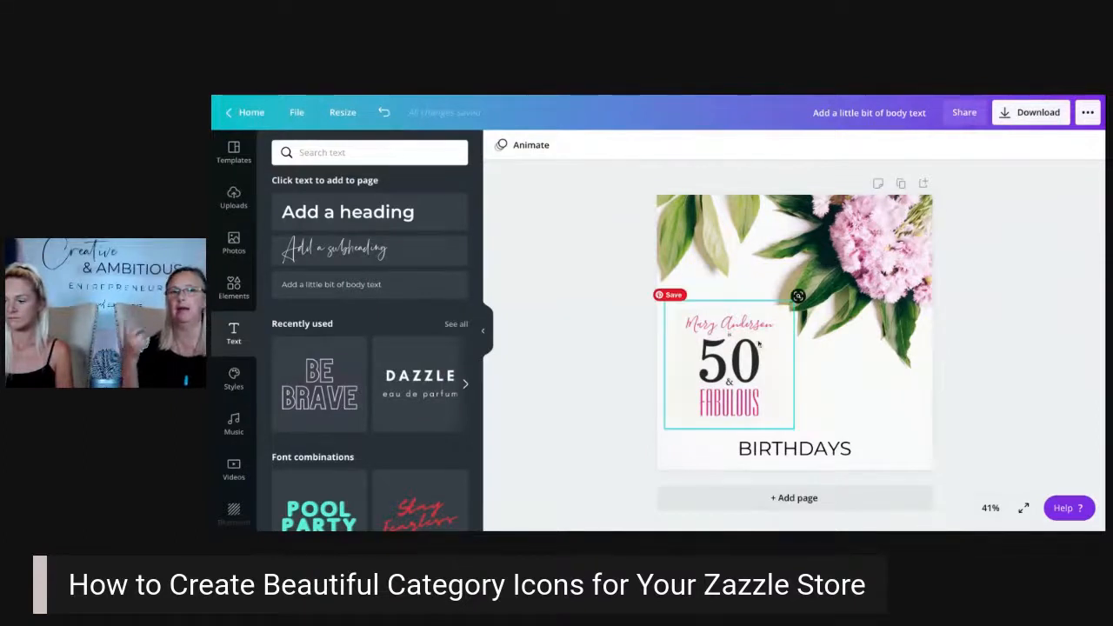
left_click_drag(753, 346, 754, 346)
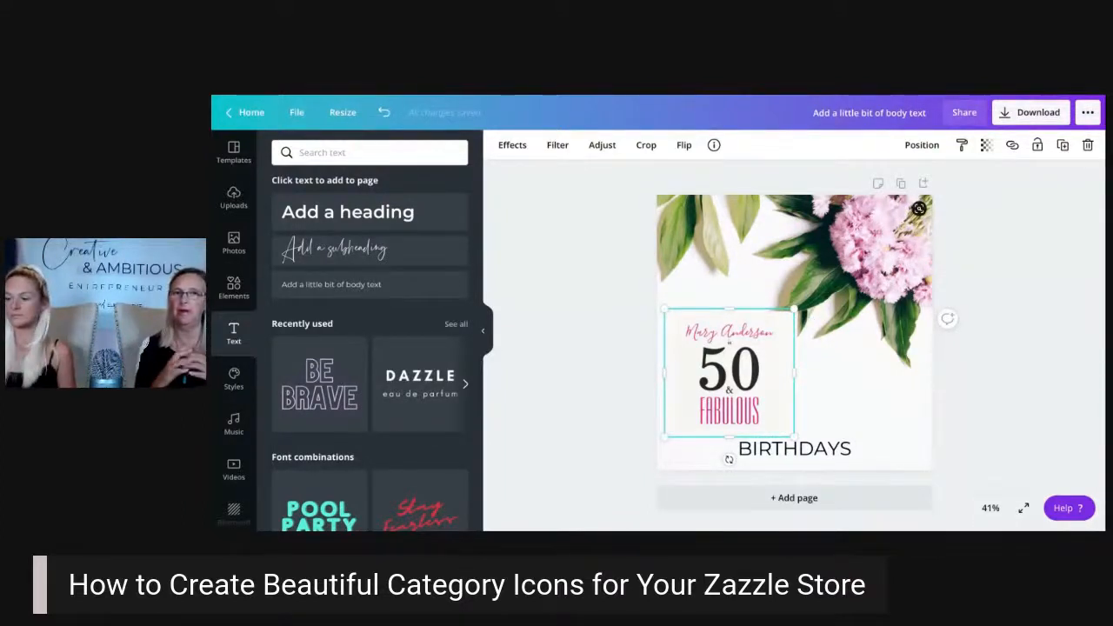
left_click(973, 212)
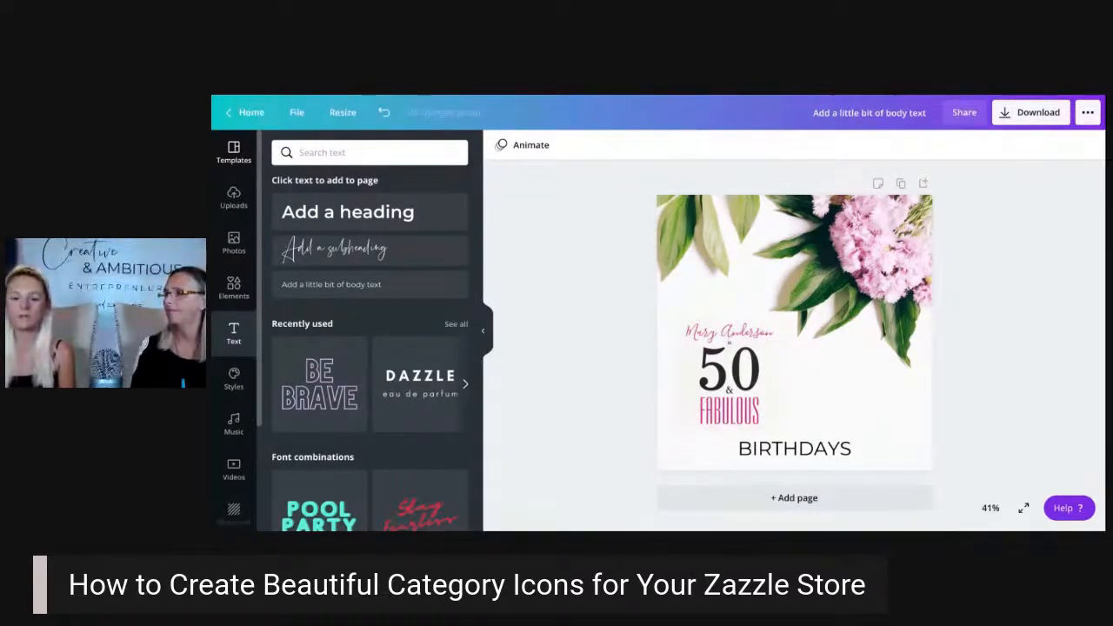
Look through the Instagram post templates for alternative layout ideas.
left_click(233, 152)
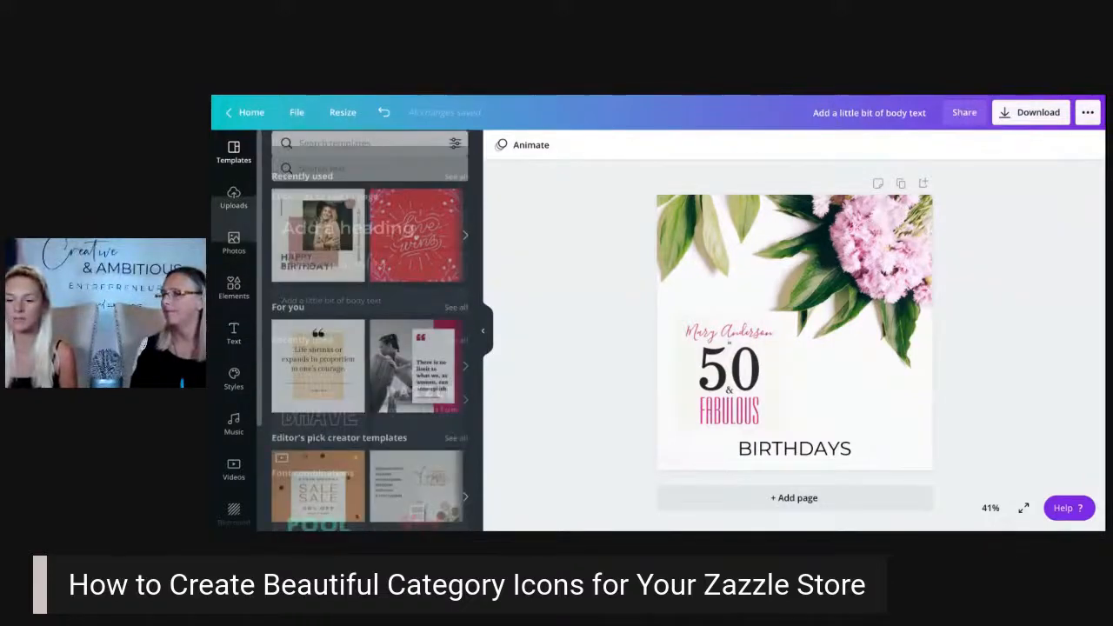
scroll(380, 225, "down", 1)
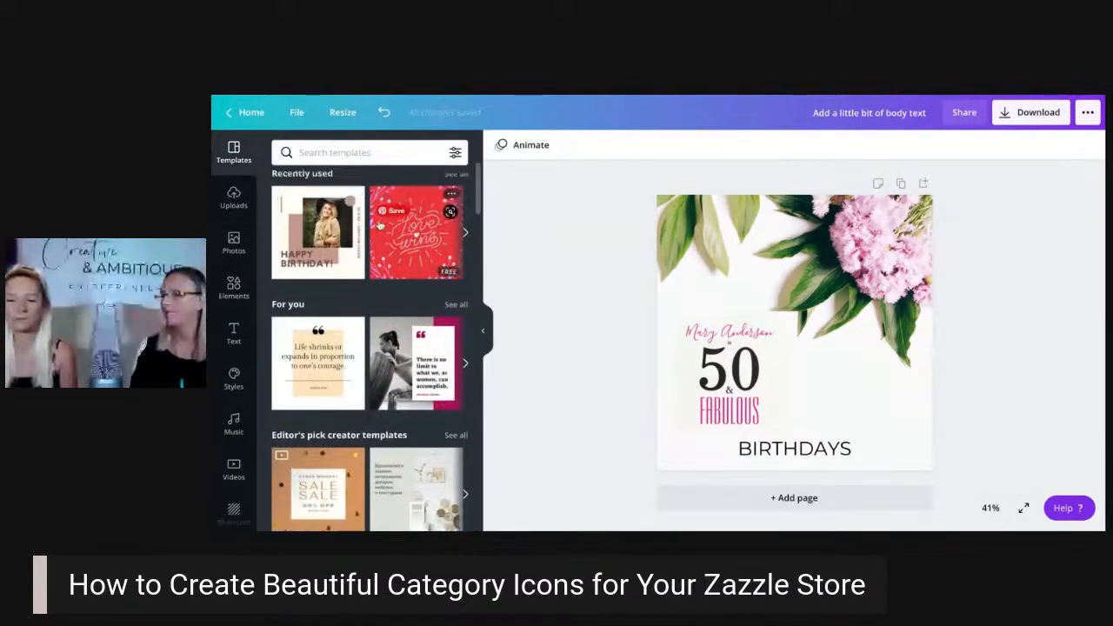
scroll(381, 226, "down", 6)
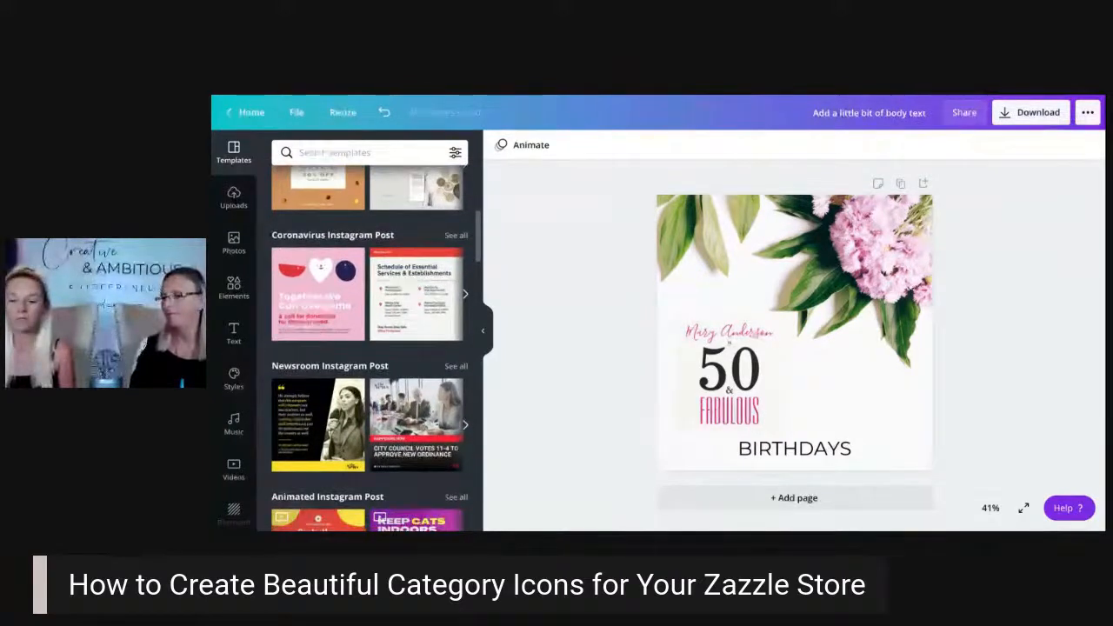
scroll(372, 320, "up", 3)
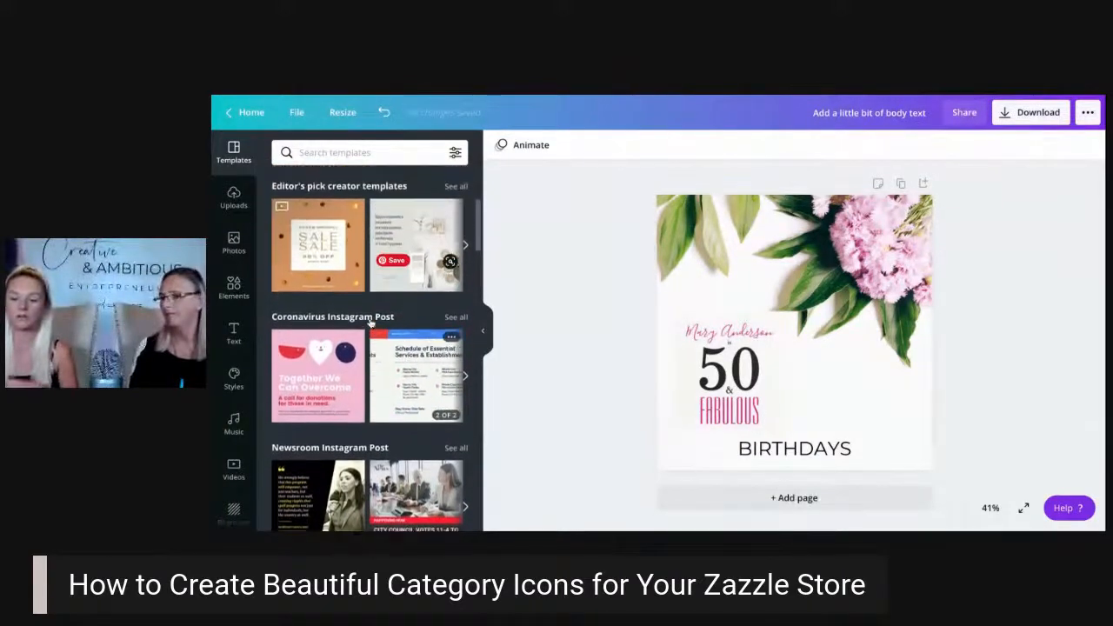
scroll(369, 324, "up", 1)
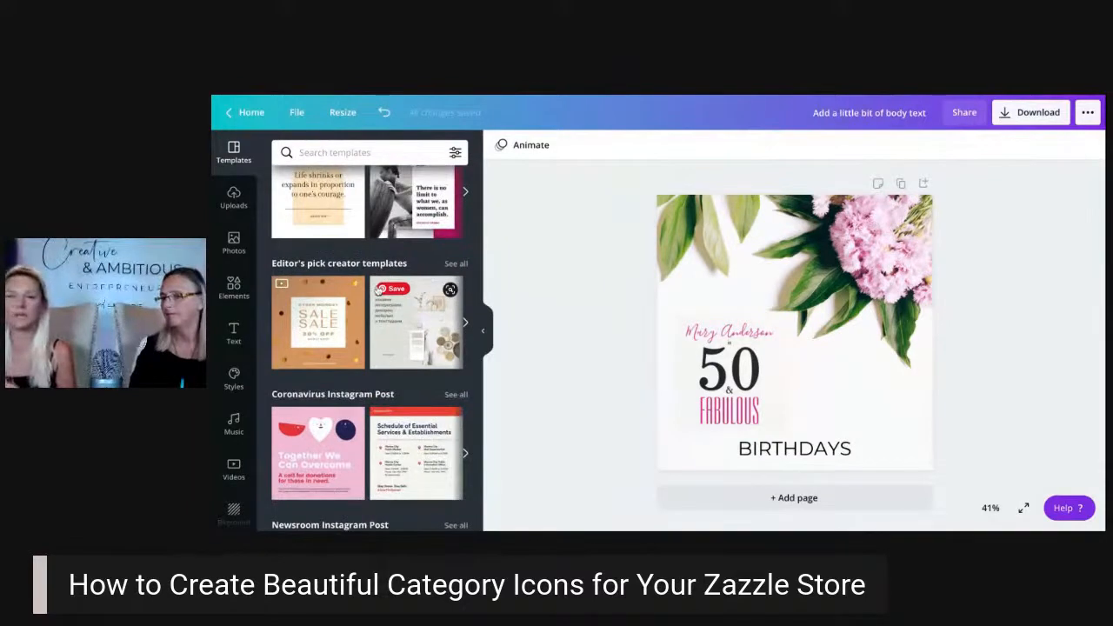
scroll(388, 243, "up", 4)
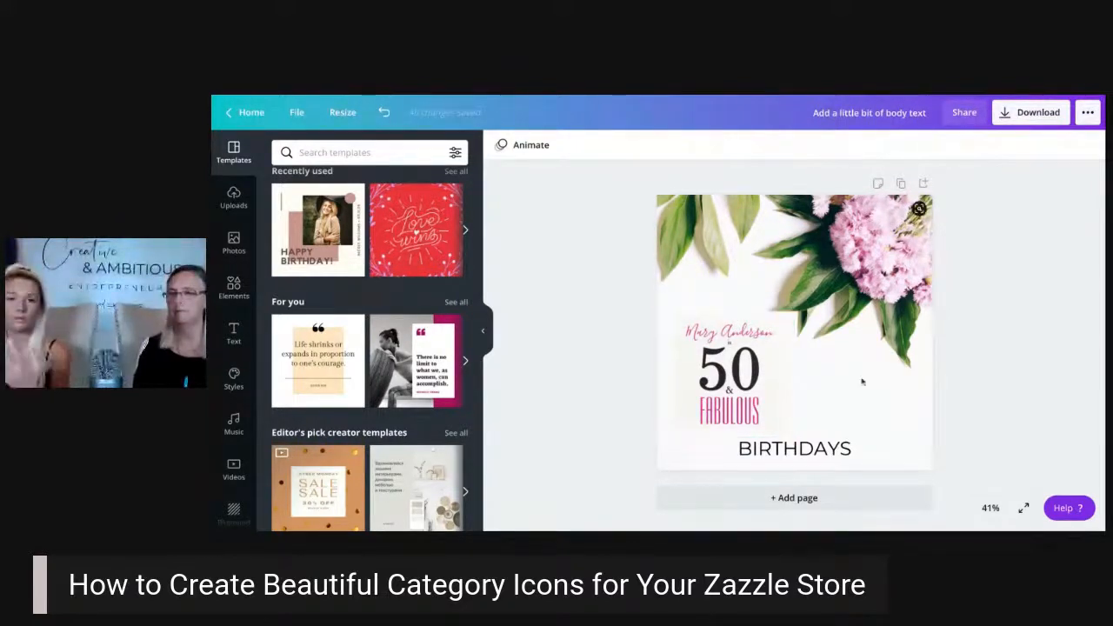
Duplicate the finished "BIRTHDAYS" icon page as a second page.
left_click(901, 185)
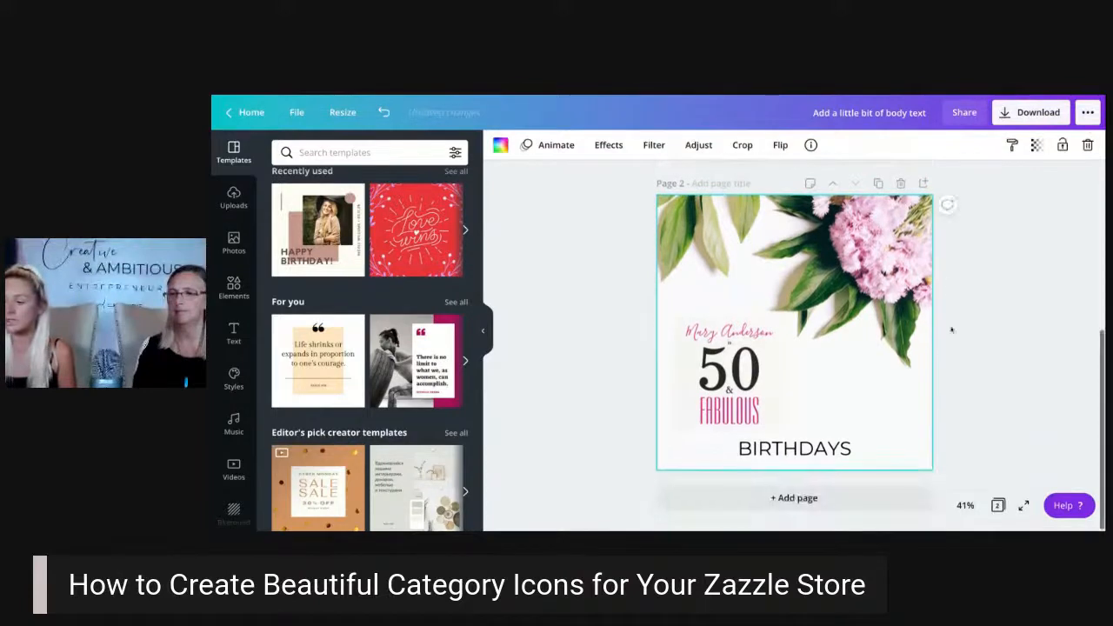
scroll(947, 292, "up", 4)
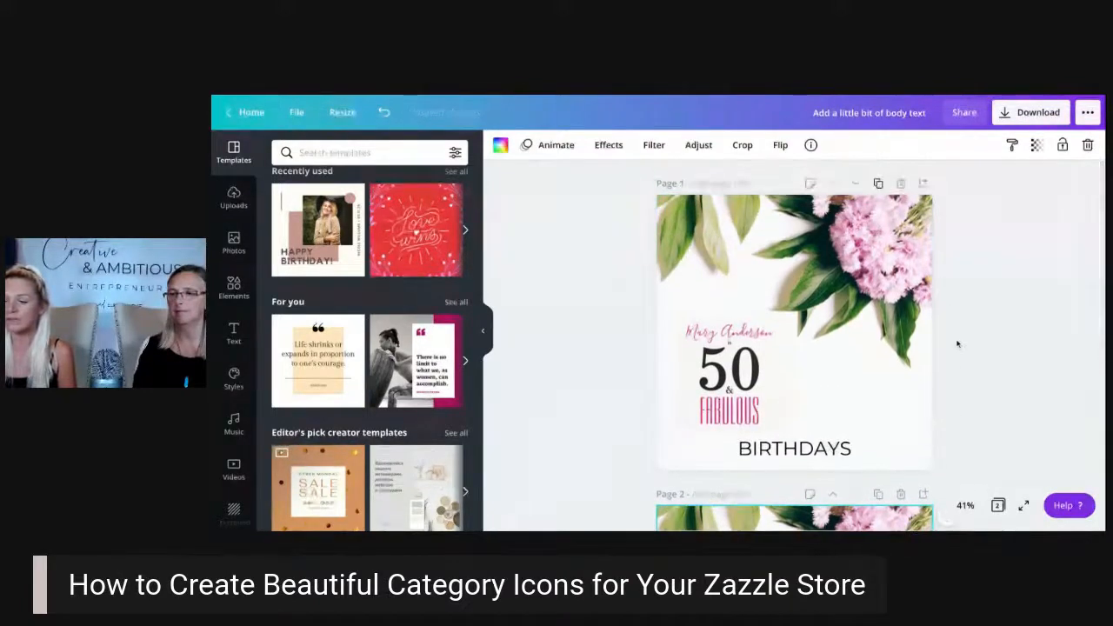
scroll(958, 344, "down", 4)
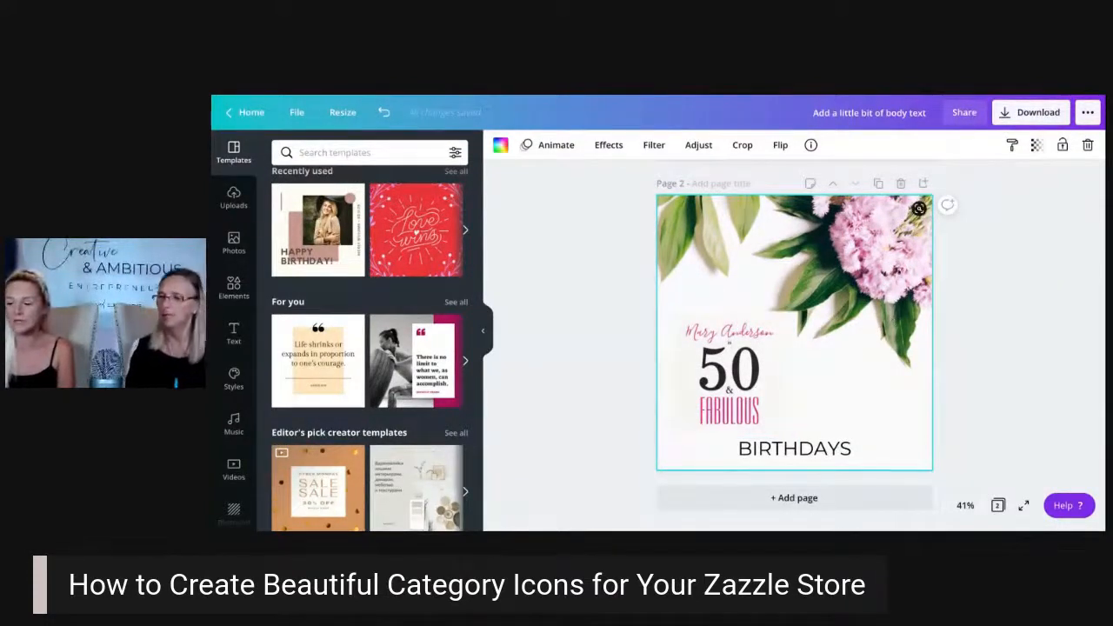
left_click(792, 452)
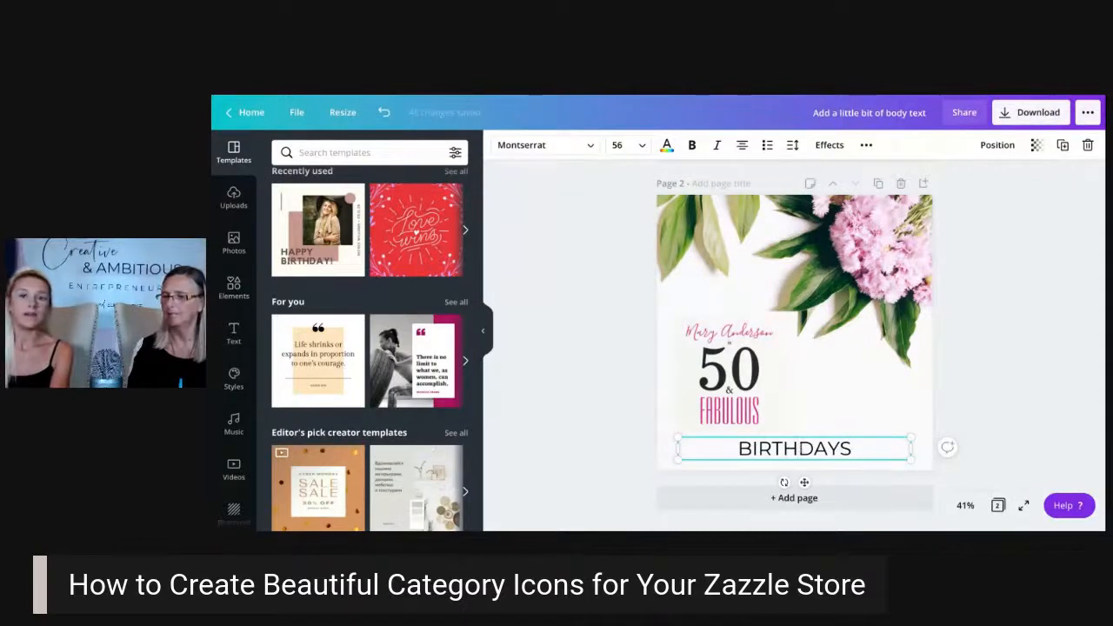
left_click(1003, 353)
Prepare a PNG download at size 1 that includes only Page 1.
left_click(1032, 115)
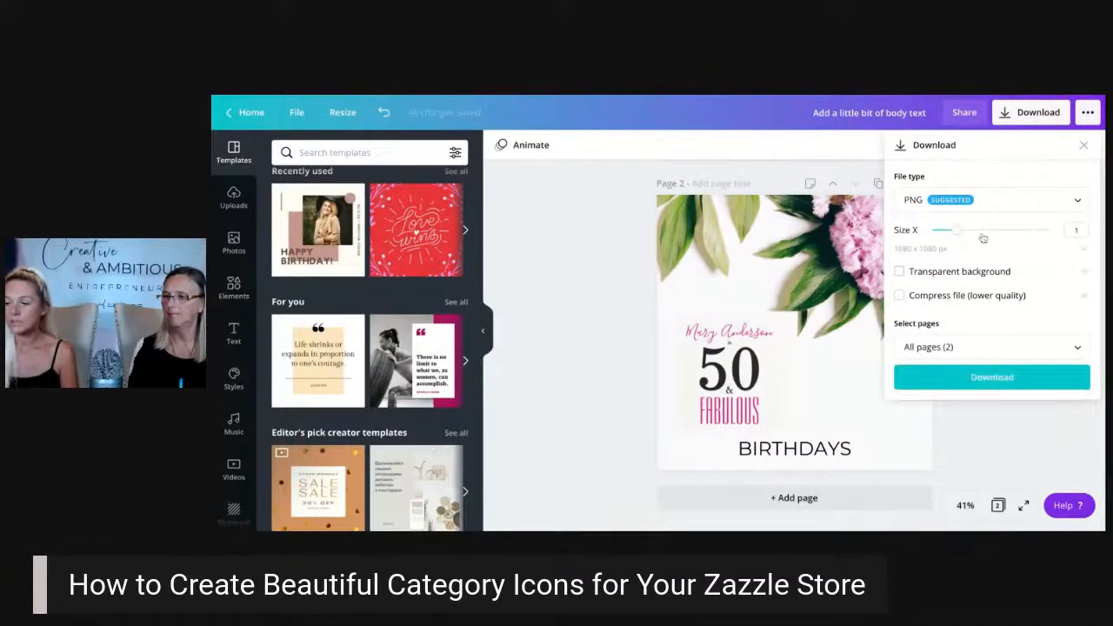
left_click(992, 202)
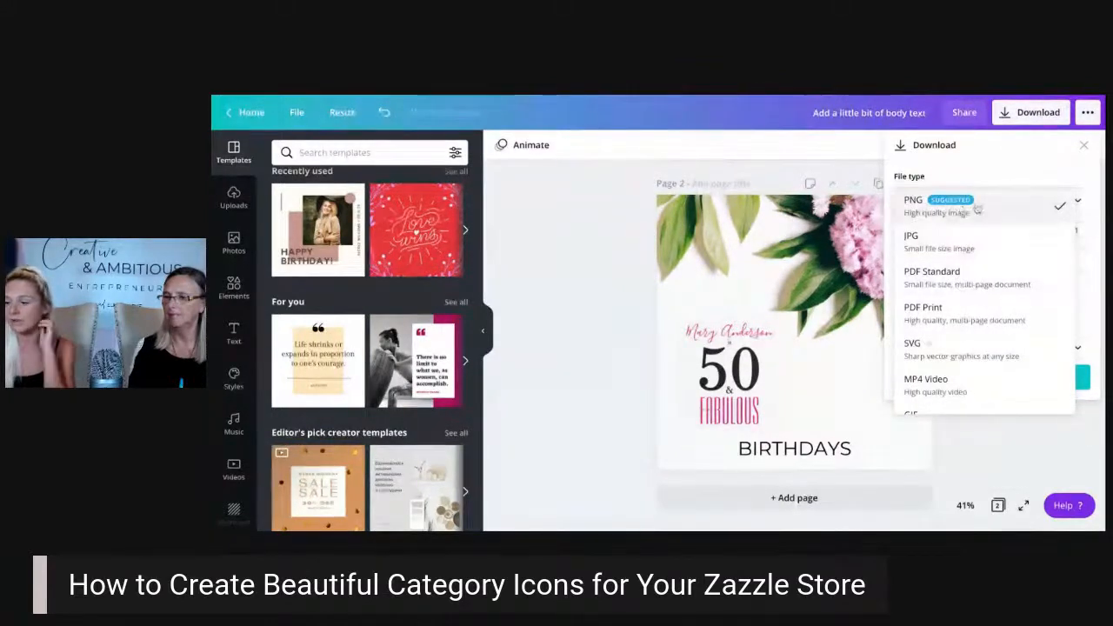
left_click(1014, 178)
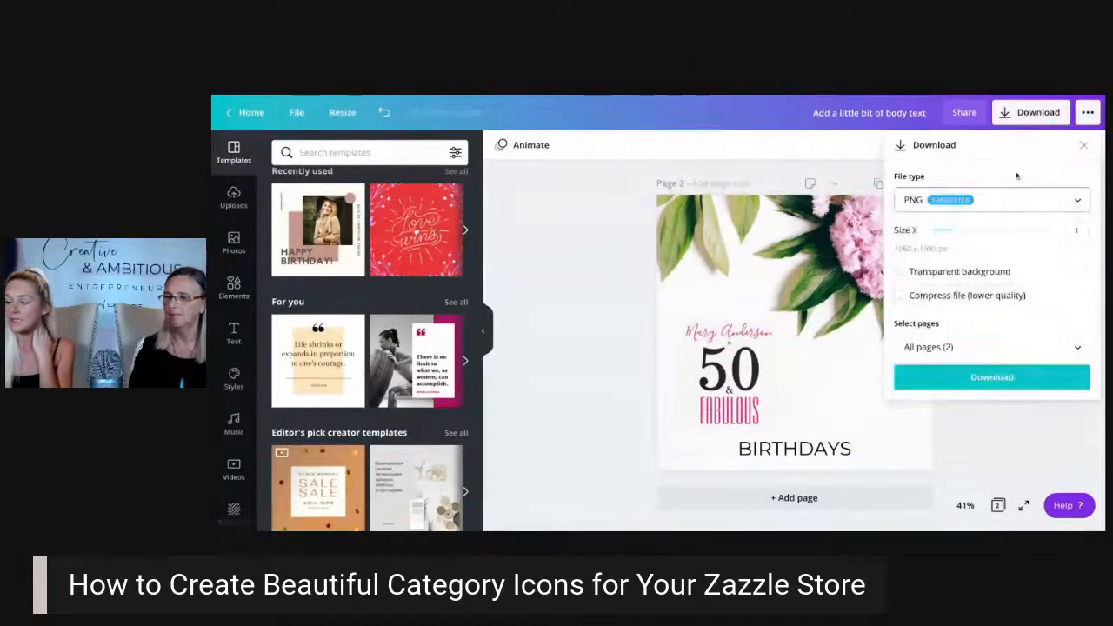
left_click(936, 347)
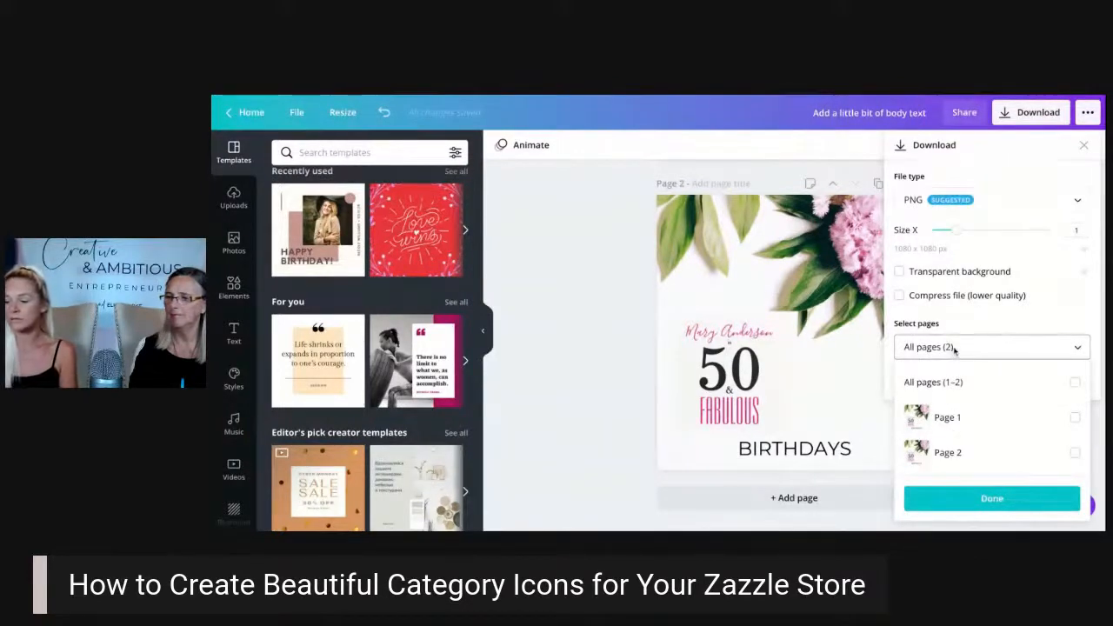
left_click(965, 420)
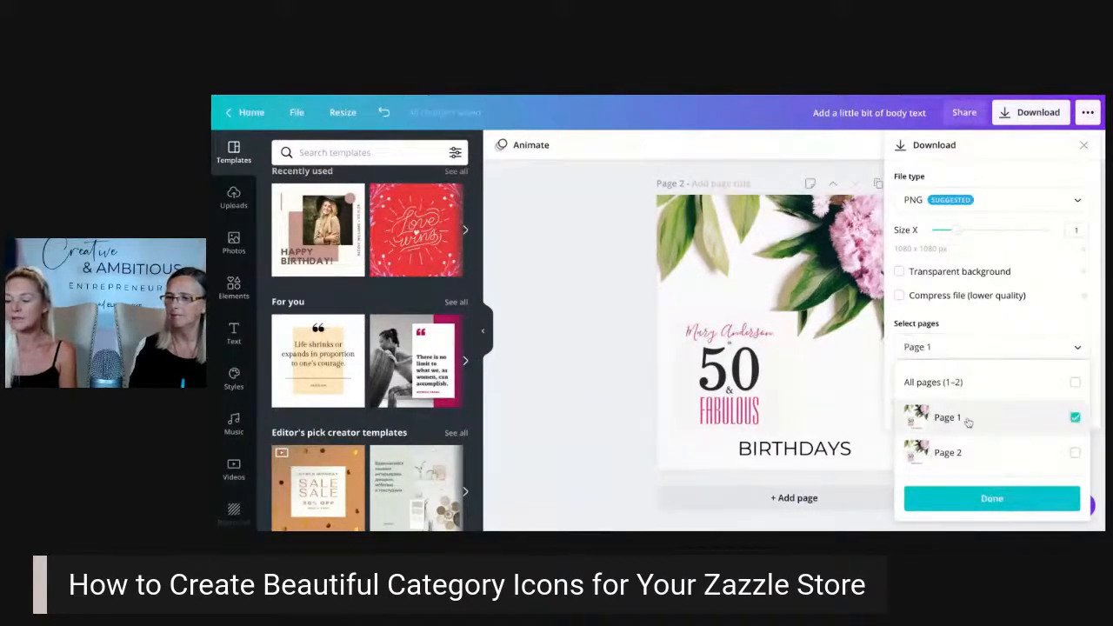